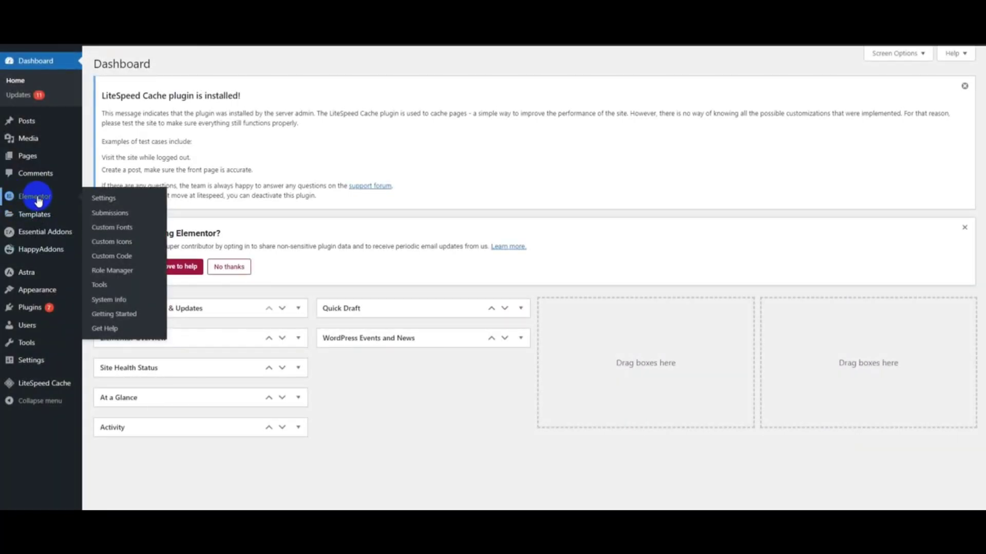
Open Elementor's feature settings and find the Flexbox Container experiment
left_click(38, 201)
left_click(253, 318)
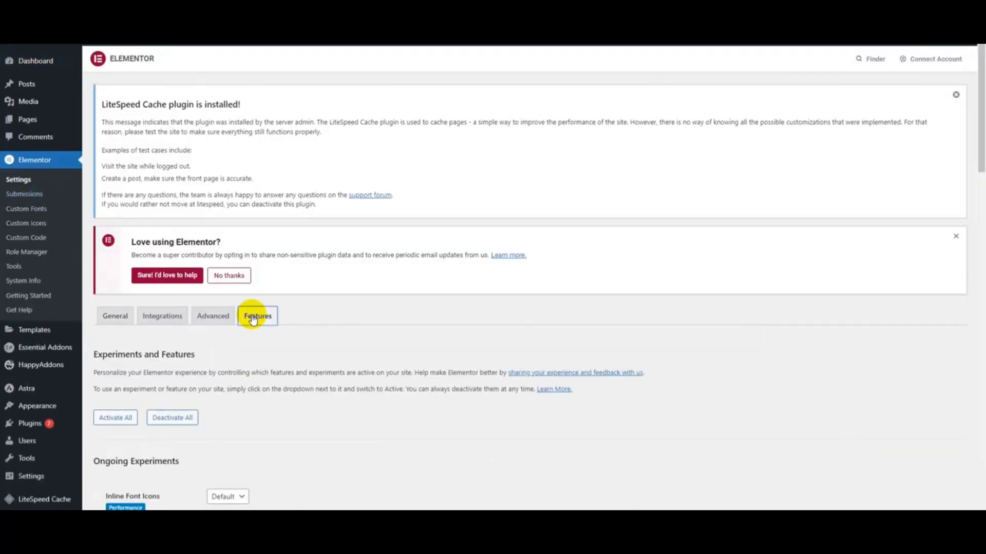
scroll(221, 302, "down", 6)
key("Print")
left_click_drag(76, 236, 359, 311)
left_click_drag(205, 247, 258, 271)
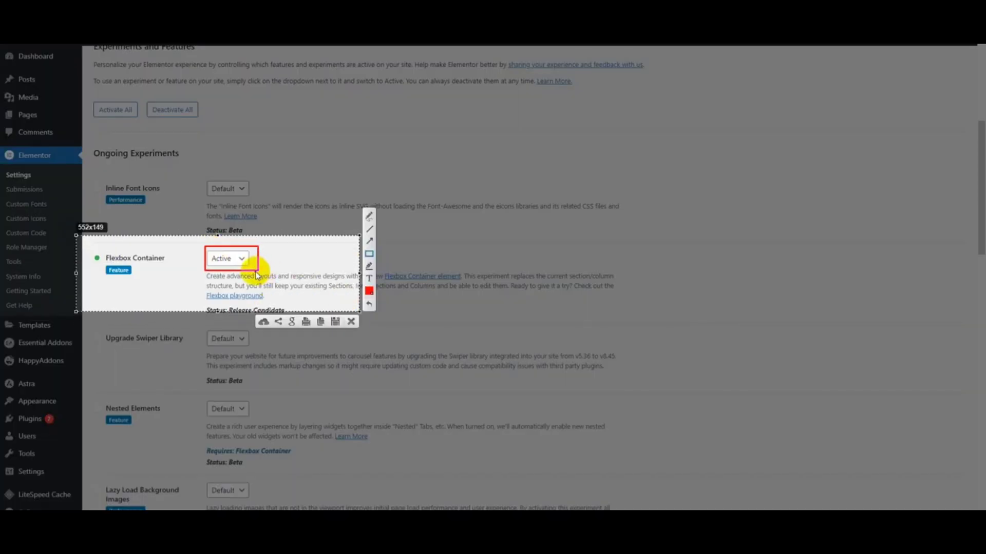
left_click(352, 321)
Set the Flexbox Container experiment to Active and save the settings
left_click(222, 262)
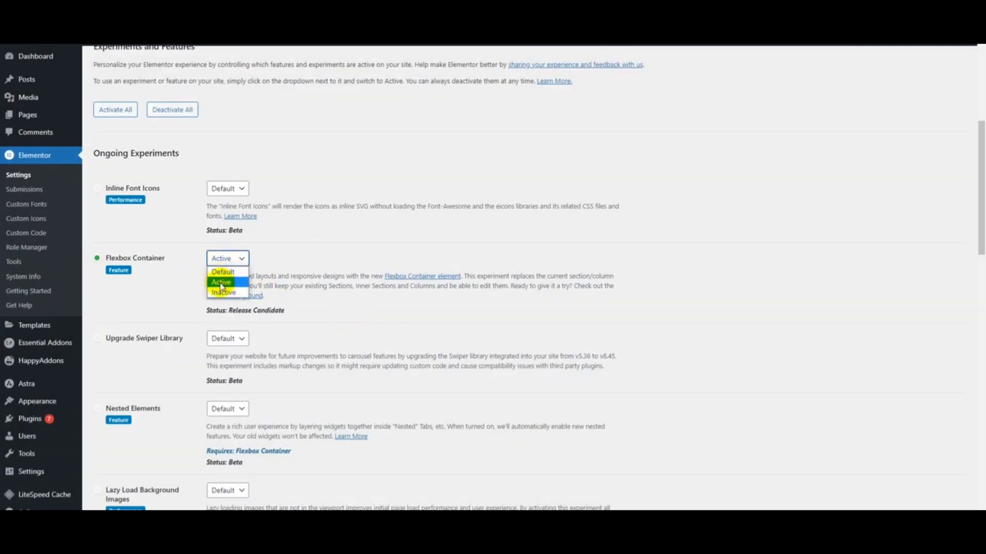
left_click(222, 282)
double_click(138, 259)
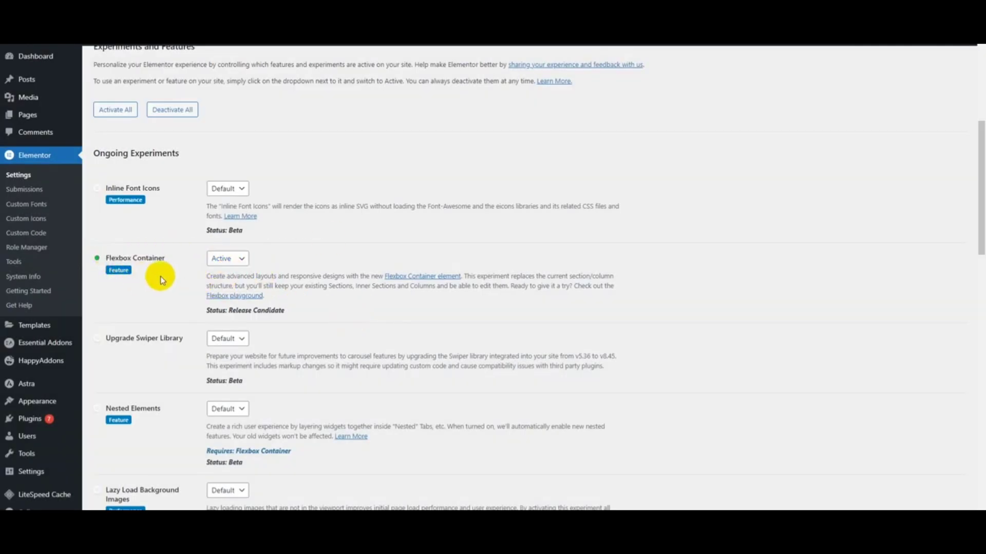
scroll(171, 277, "down", 20)
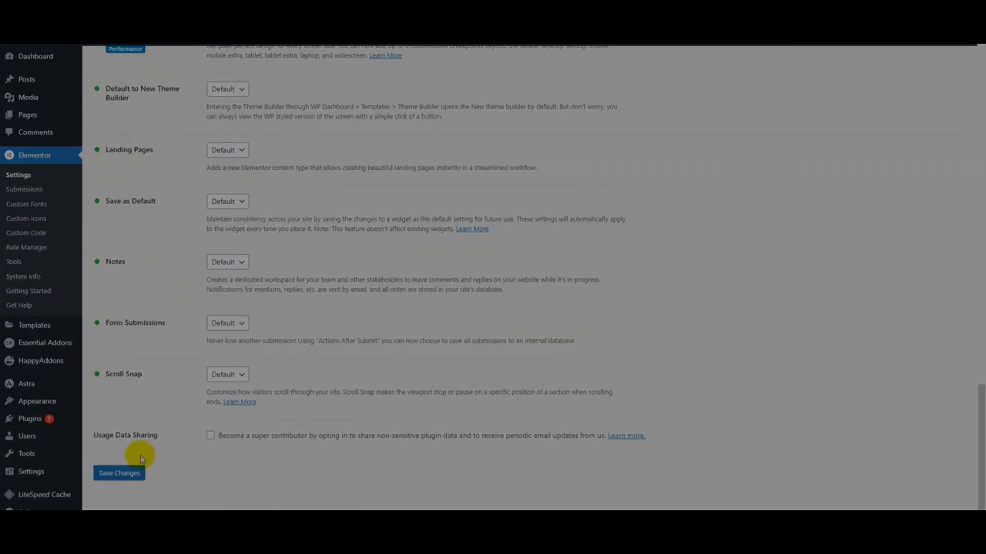
left_click(118, 473)
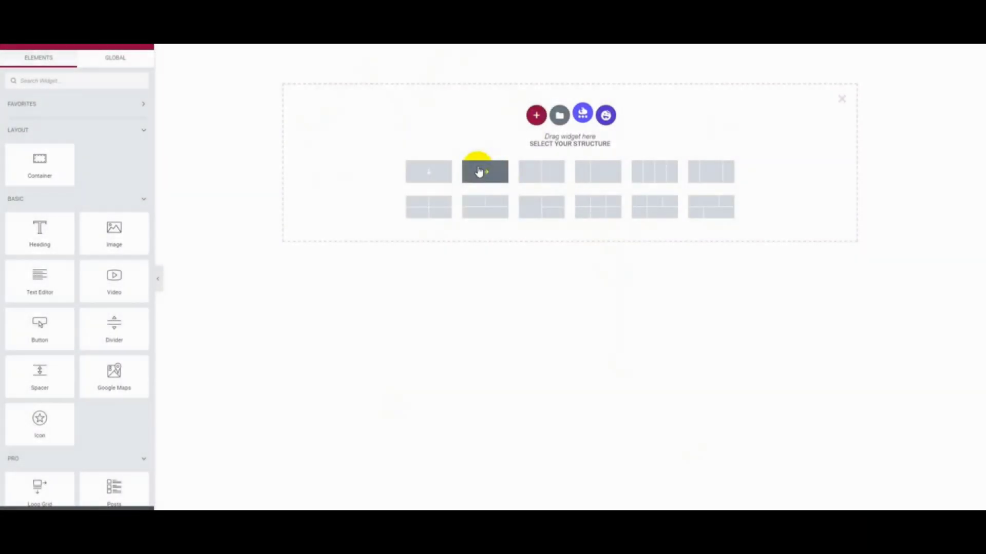
Add a row-direction container with a minimum height of 100 VH and centre its contents both ways
left_click(478, 171)
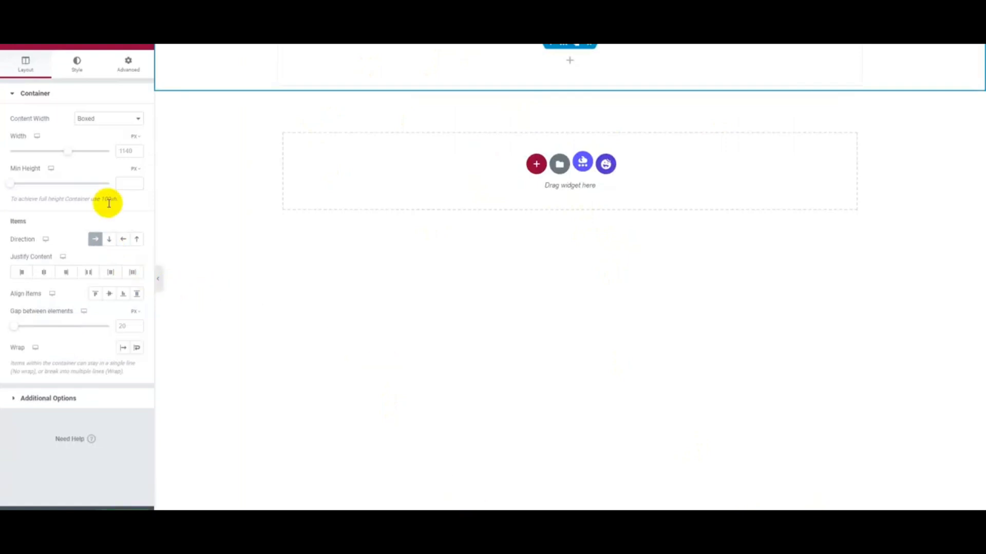
left_click(136, 183)
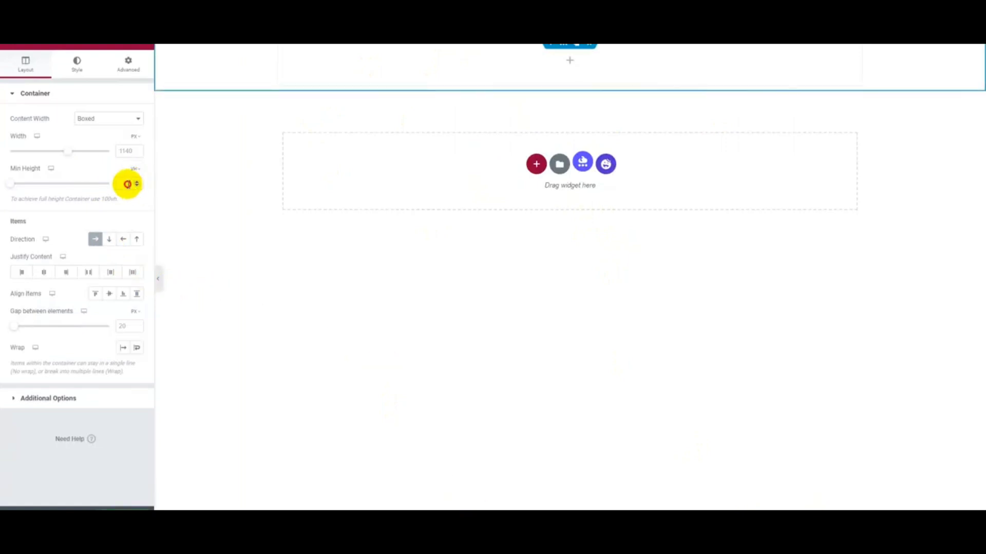
left_click(125, 184)
type("100")
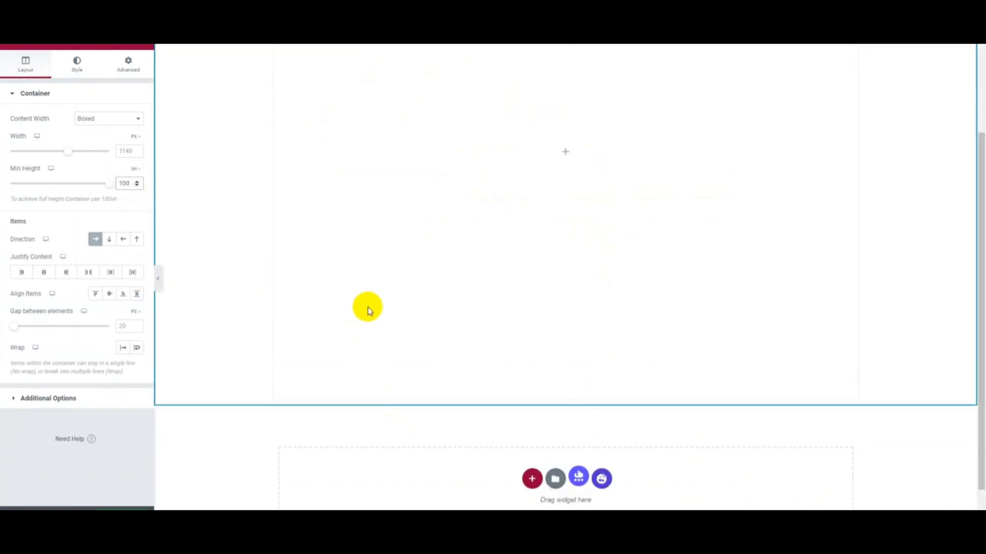
left_click(46, 273)
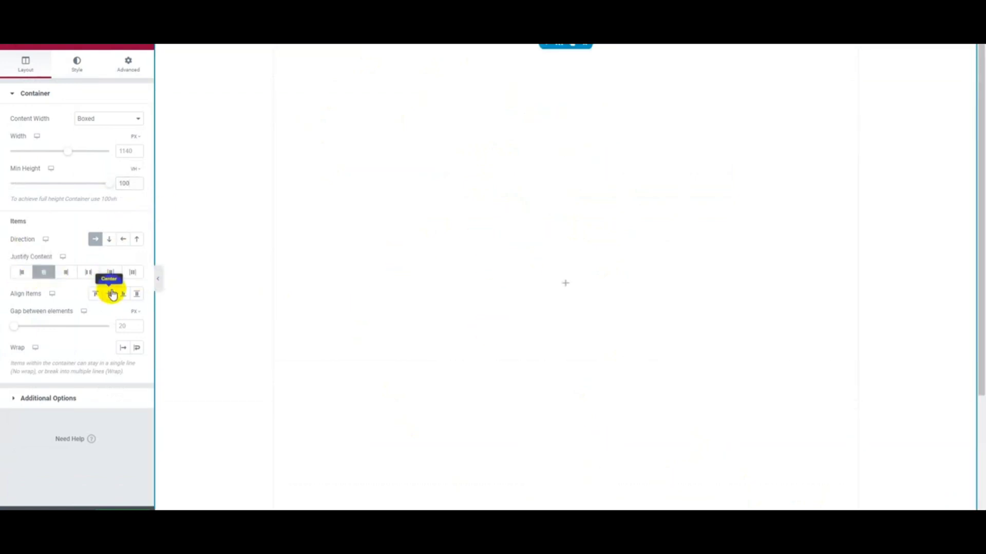
Give the container a classic background in the colour #1e1e1e
left_click(77, 62)
left_click(95, 140)
left_click(135, 162)
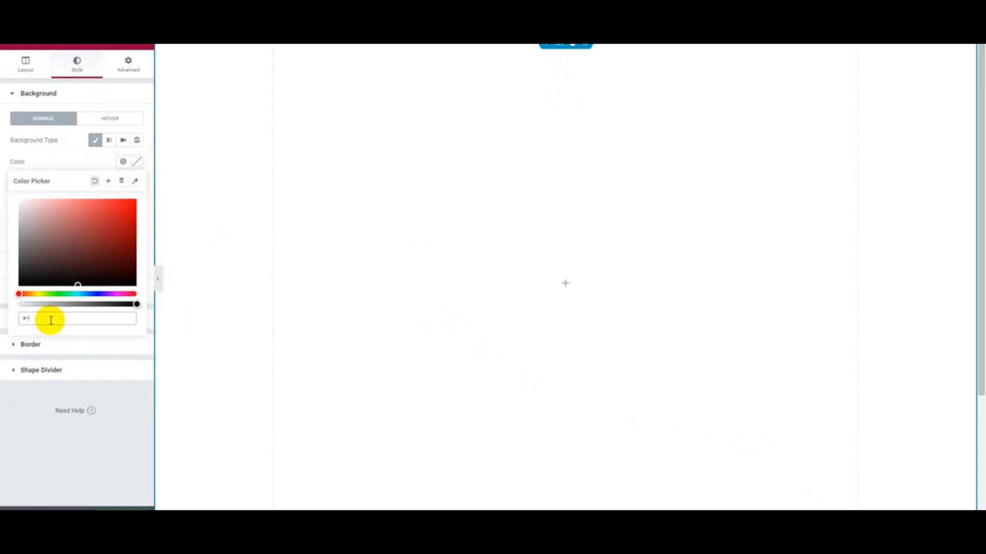
type("#1e1e1e")
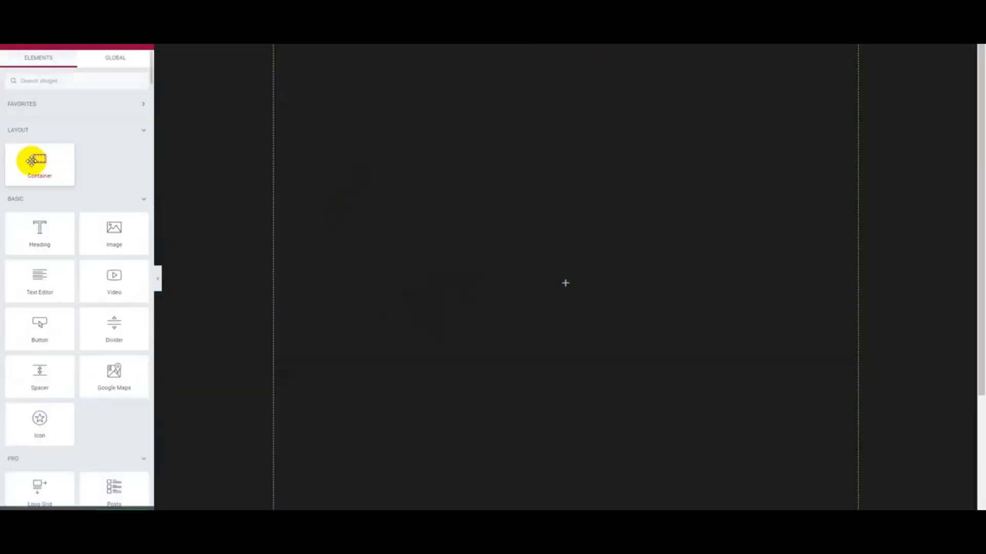
Nest a new container inside the dark container and set the outer container's content width to Full Width
left_click_drag(33, 161, 498, 267)
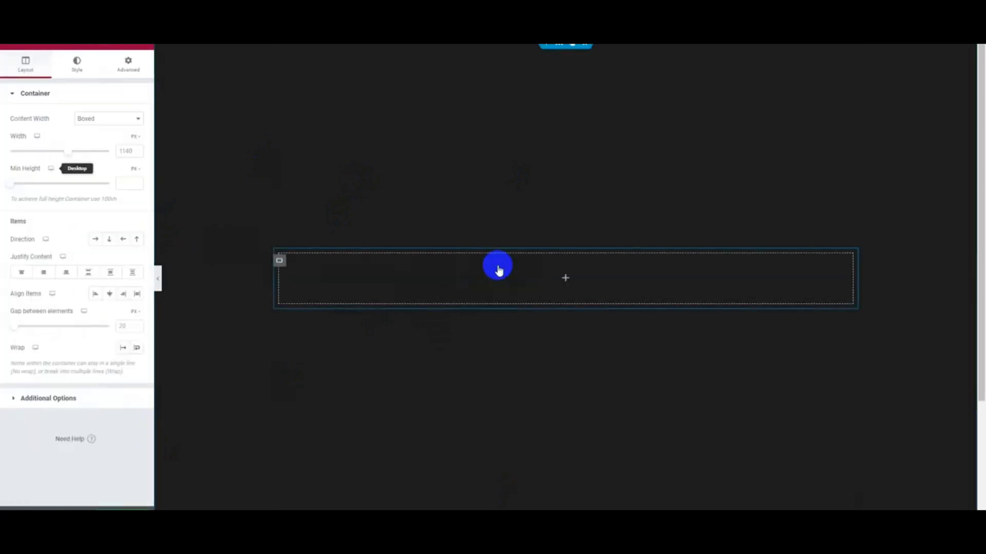
left_click(580, 116)
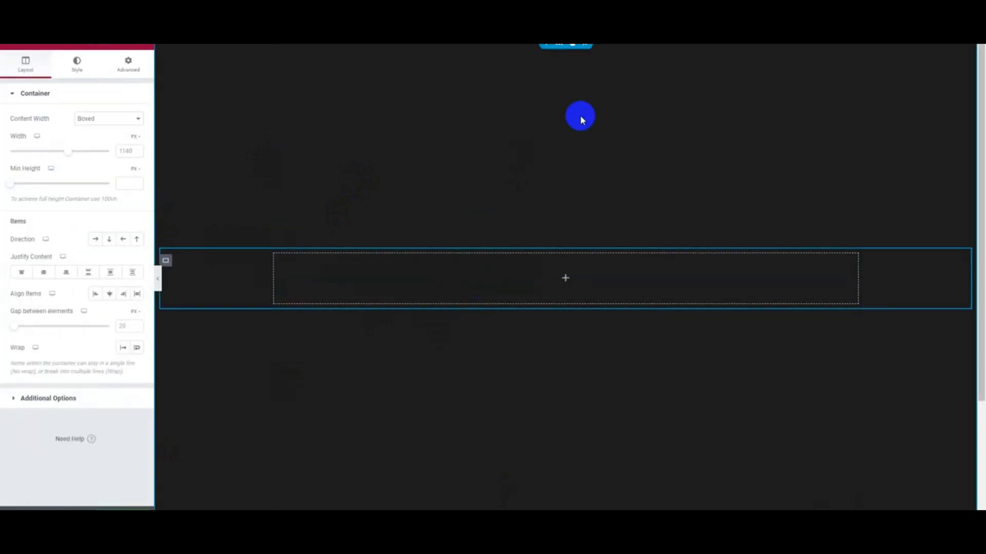
left_click(522, 105)
left_click(107, 119)
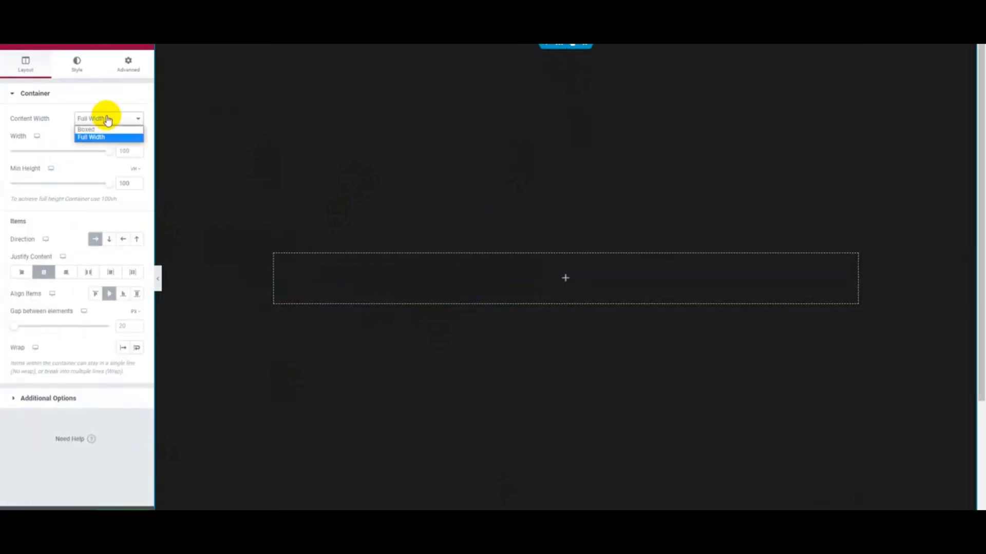
left_click(112, 137)
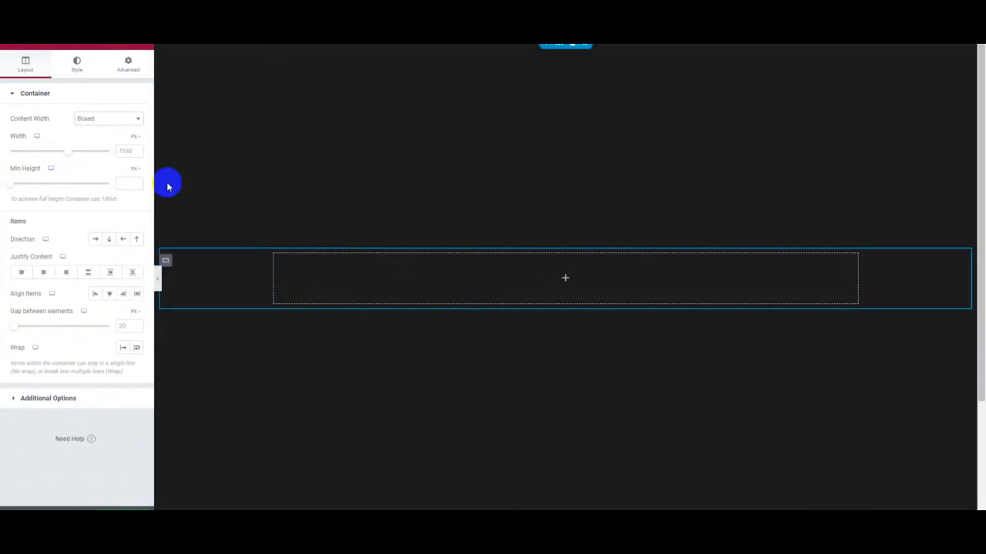
Make the inner container Full Width, 300 px wide with 400 px minimum height, and centre its justified content and aligned items
left_click(105, 119)
left_click(99, 138)
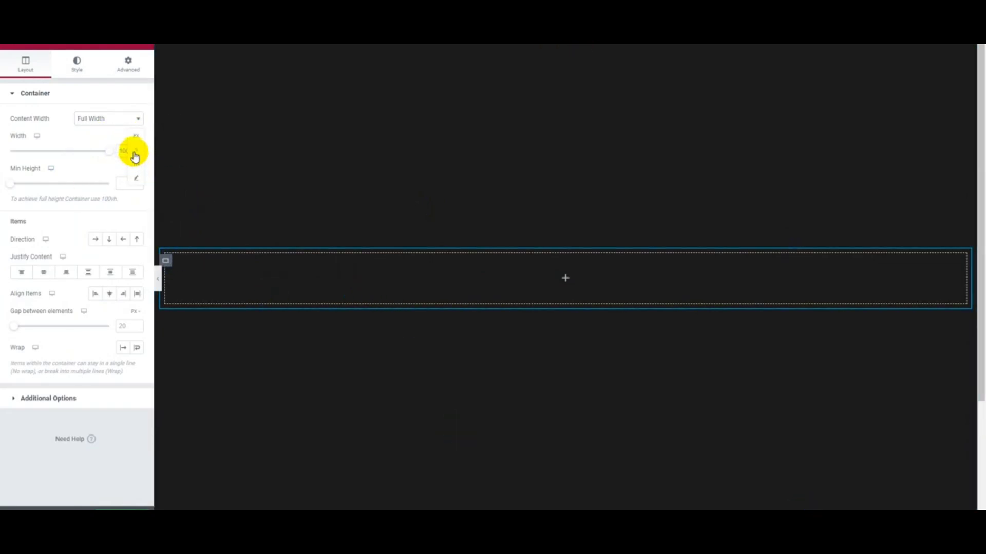
left_click(128, 151)
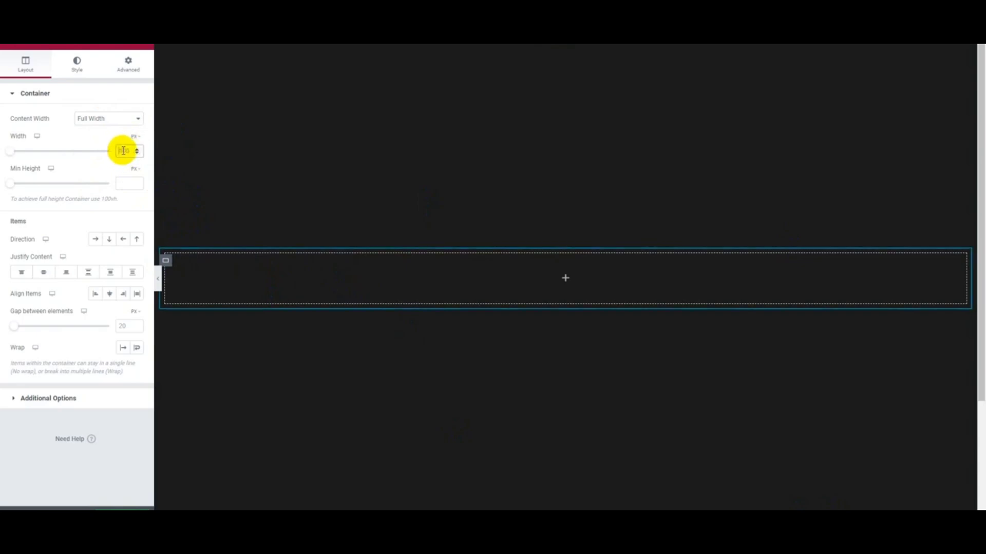
type("300")
left_click(127, 185)
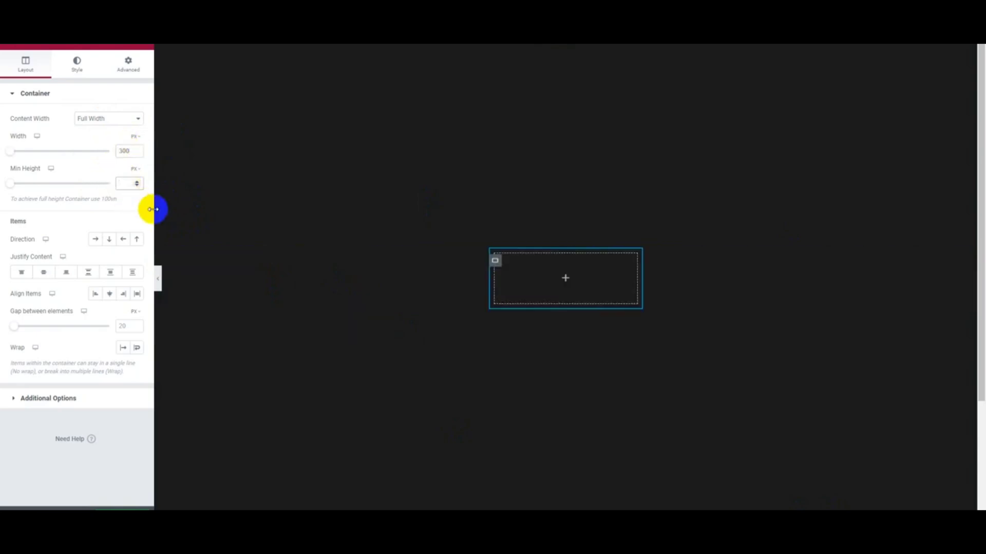
type("400")
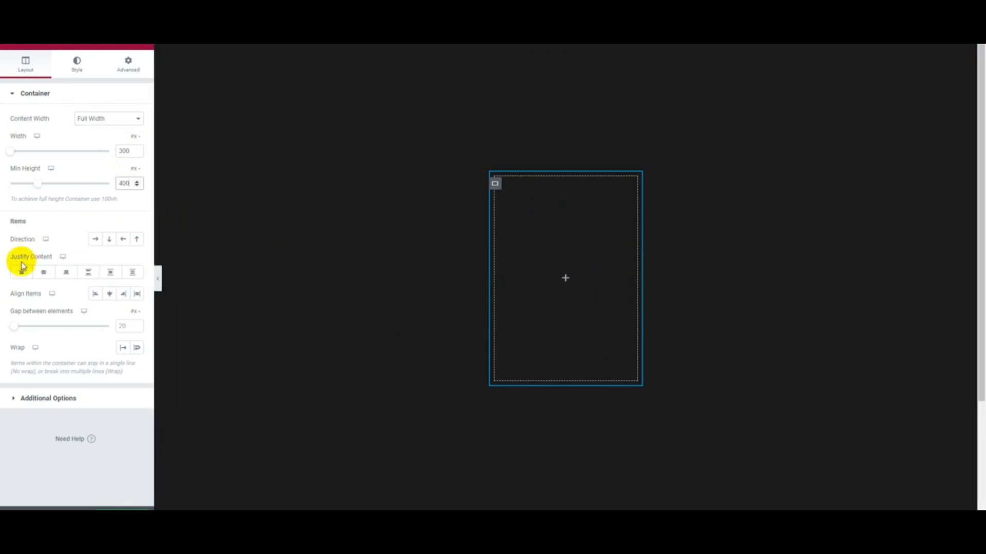
left_click(44, 271)
left_click(109, 297)
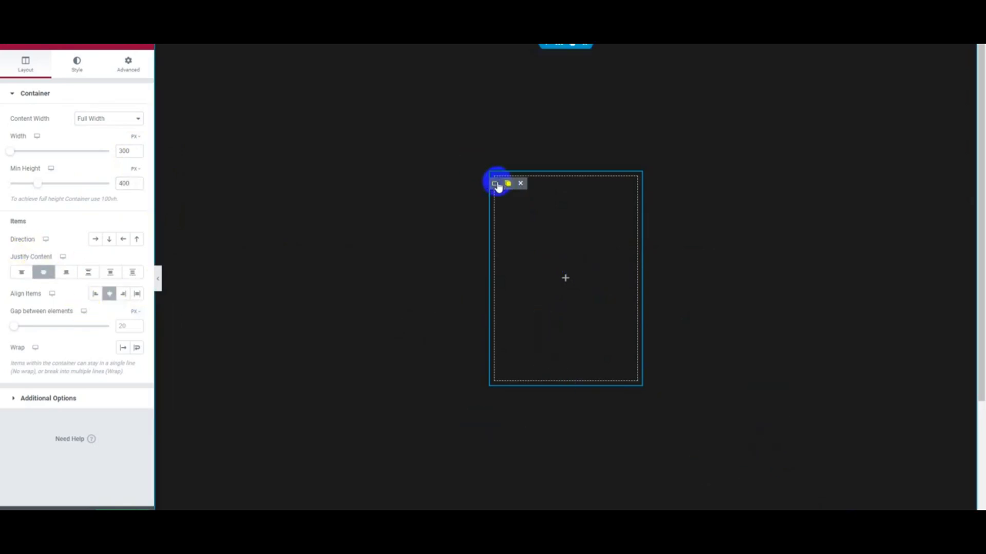
Give the inner container a classic background using the photo of the player in the yellow jersey
left_click(74, 71)
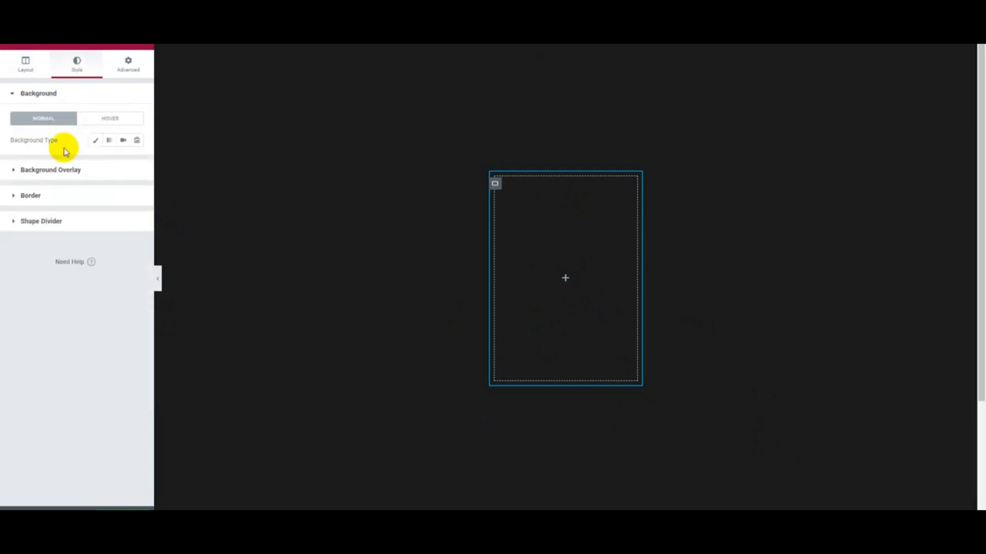
left_click(95, 142)
left_click(79, 200)
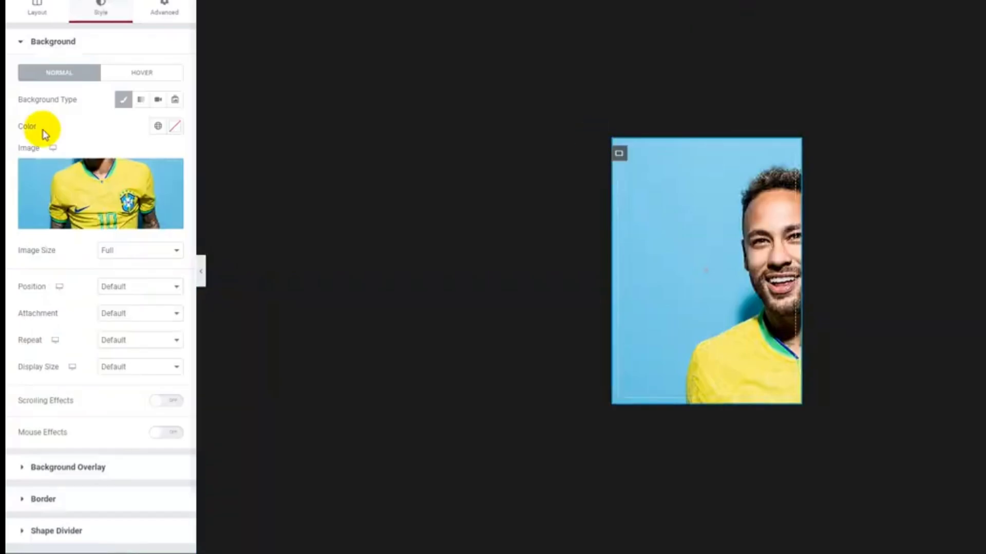
Set the background photo's position to Center Center, repeat to No-repeat and display size to Cover
left_click(110, 250)
left_click(110, 250)
left_click(119, 288)
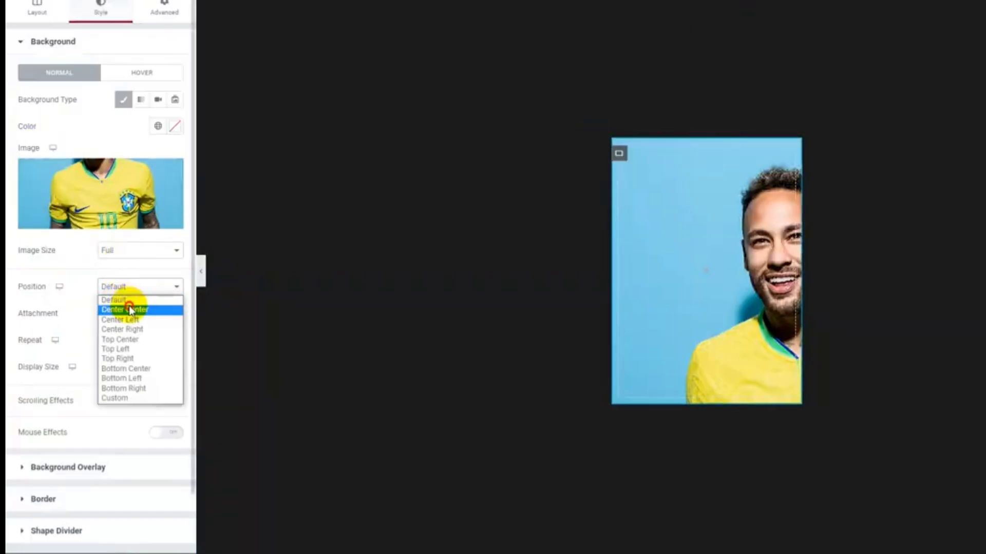
left_click(126, 310)
left_click(117, 323)
left_click(134, 325)
left_click(128, 339)
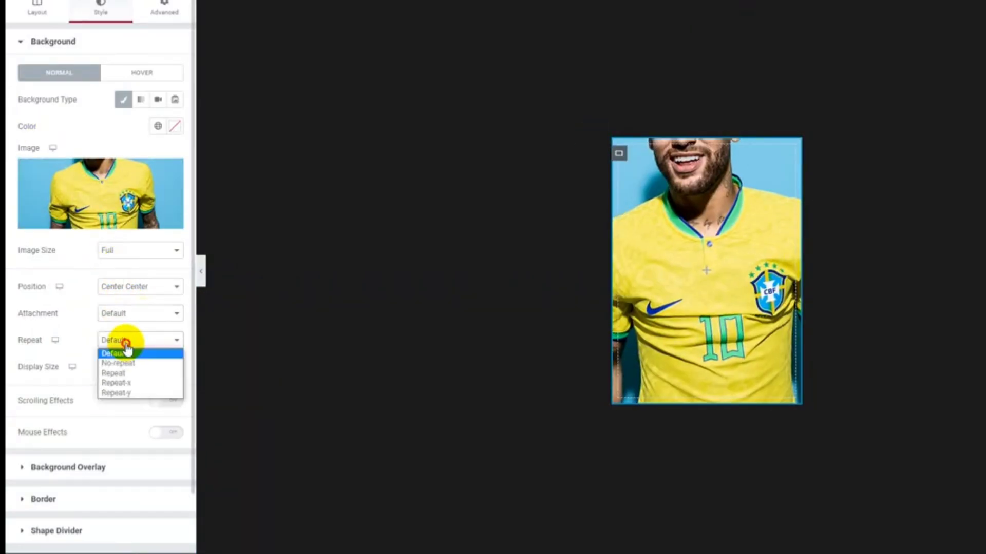
left_click(141, 360)
left_click(128, 367)
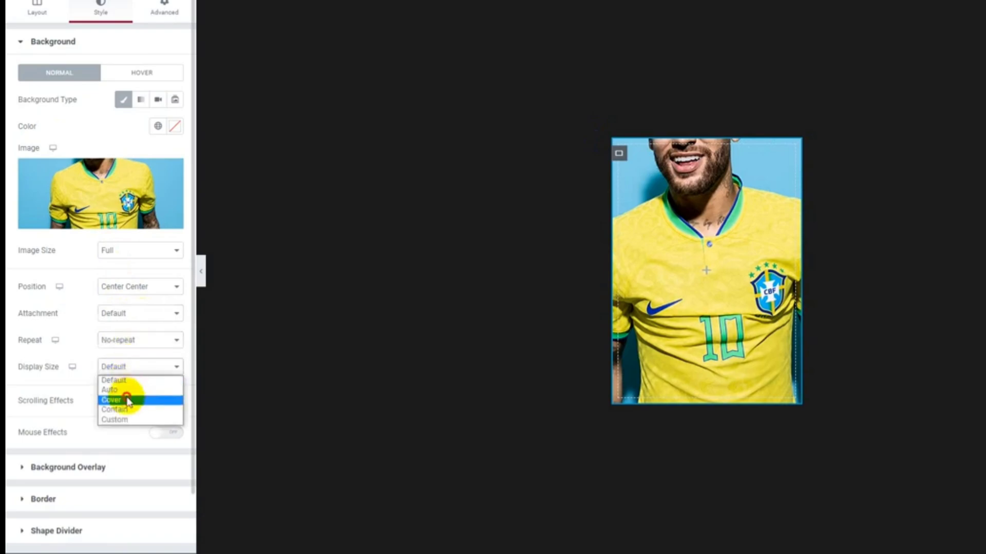
left_click(123, 397)
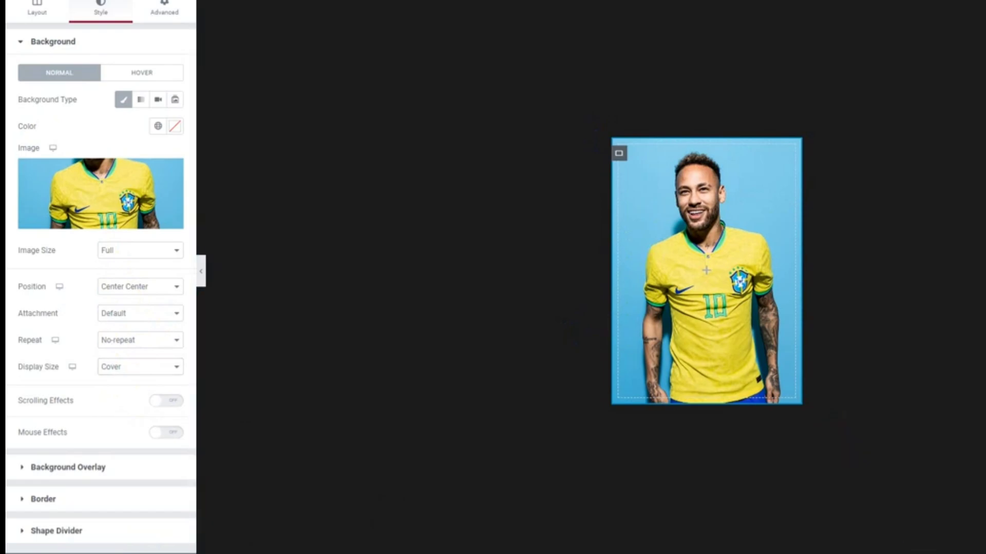
Add a black classic background overlay to the inner container's normal state with opacity 0
left_click(119, 465)
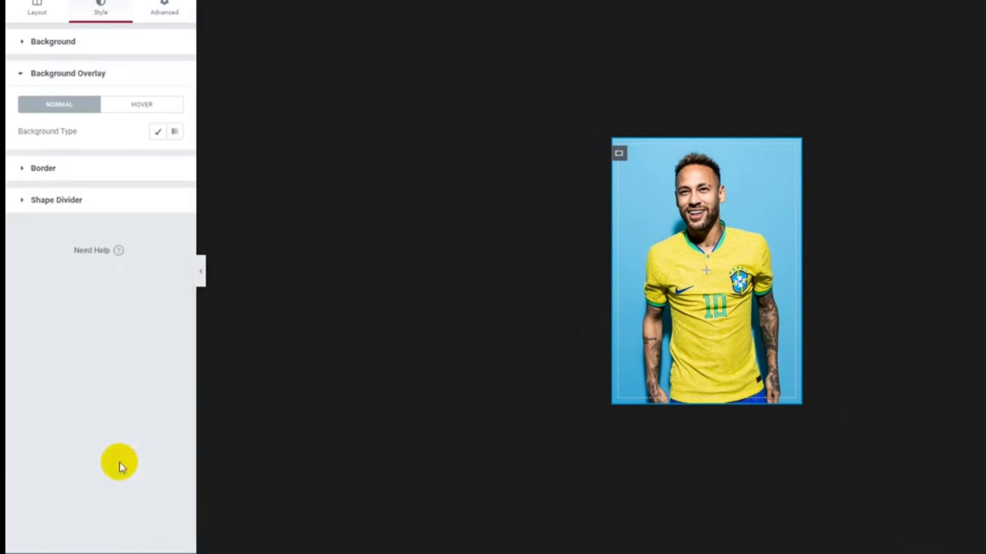
left_click(158, 132)
left_click(176, 158)
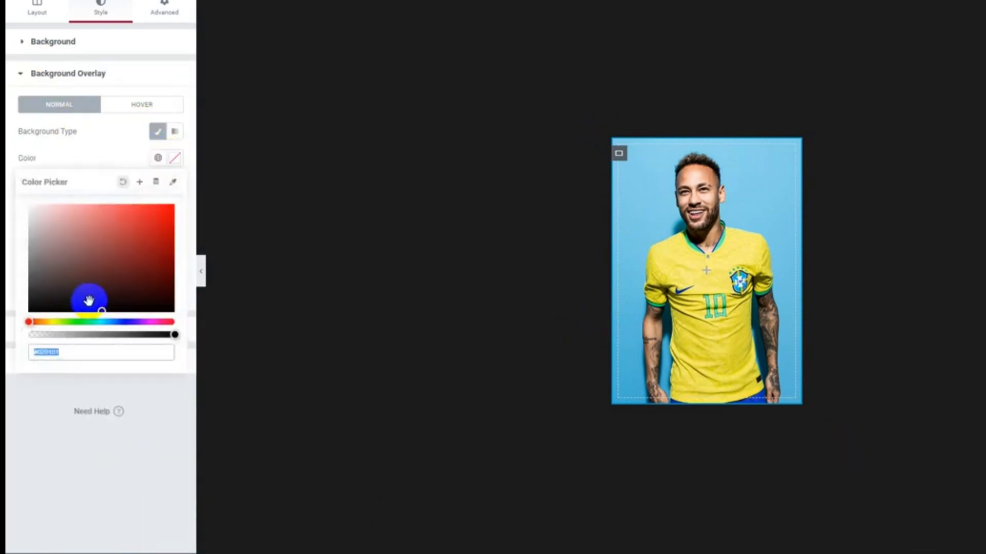
left_click_drag(88, 298, 82, 314)
left_click(110, 171)
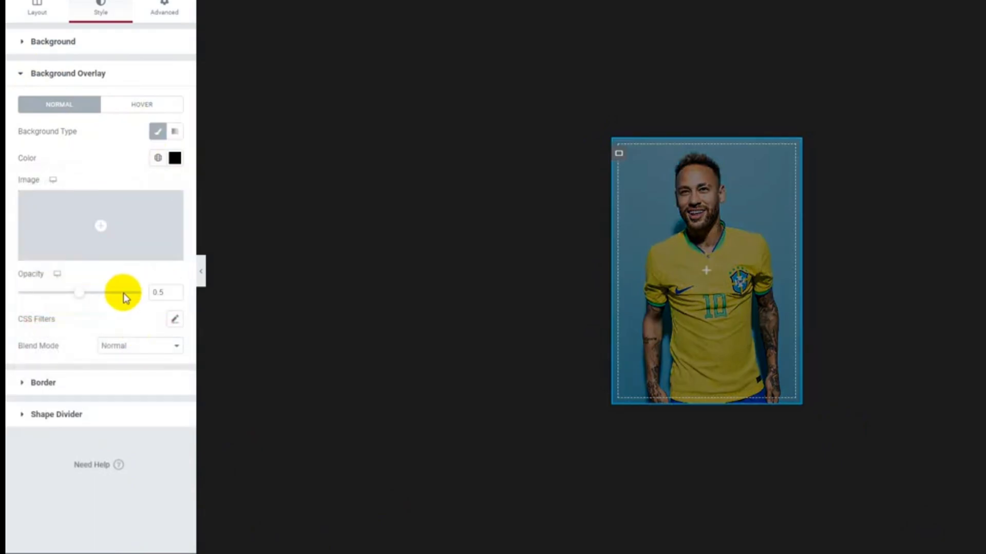
left_click_drag(83, 301, 11, 304)
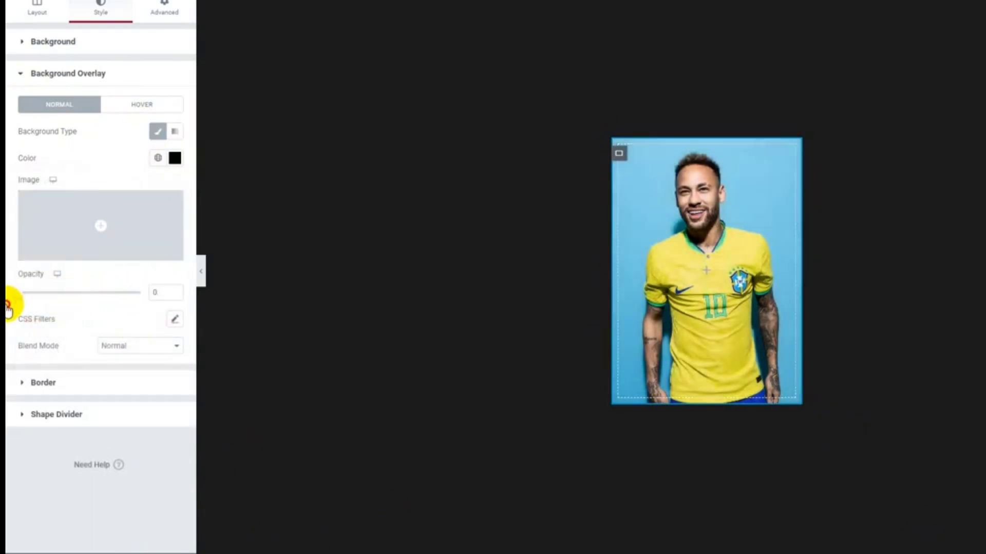
Add a black classic background overlay to the inner container's hover state with opacity 0.85
left_click(143, 105)
left_click(159, 132)
left_click(175, 158)
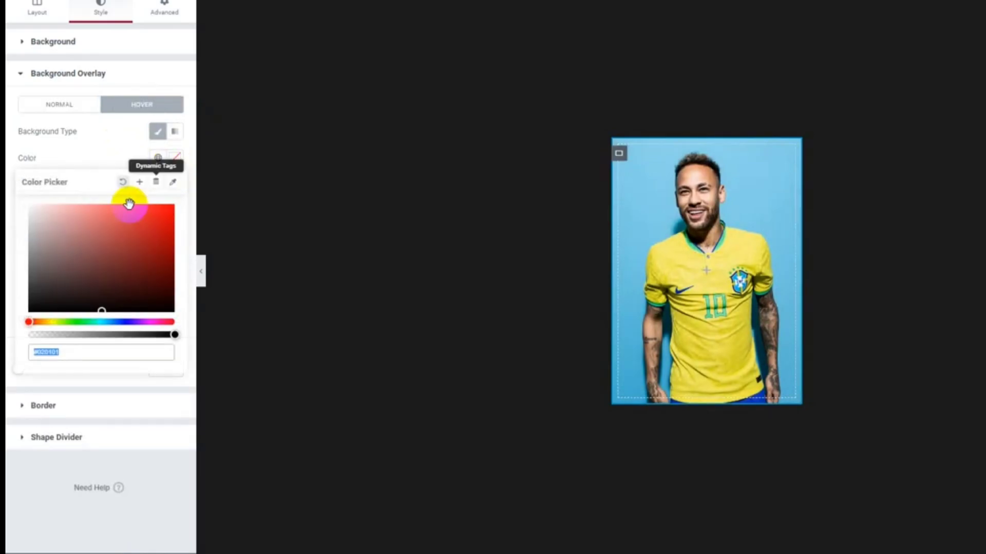
left_click(114, 145)
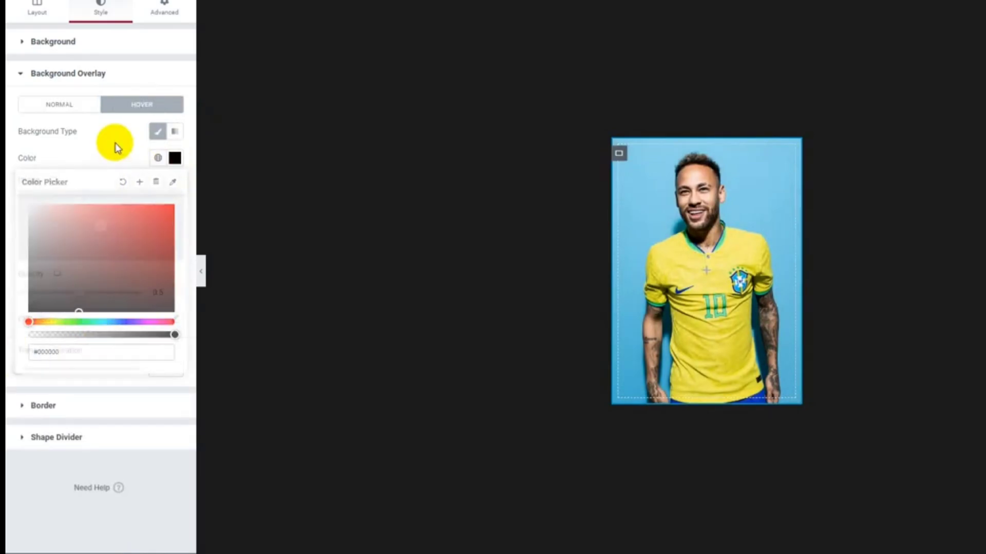
left_click(162, 293)
type(".85")
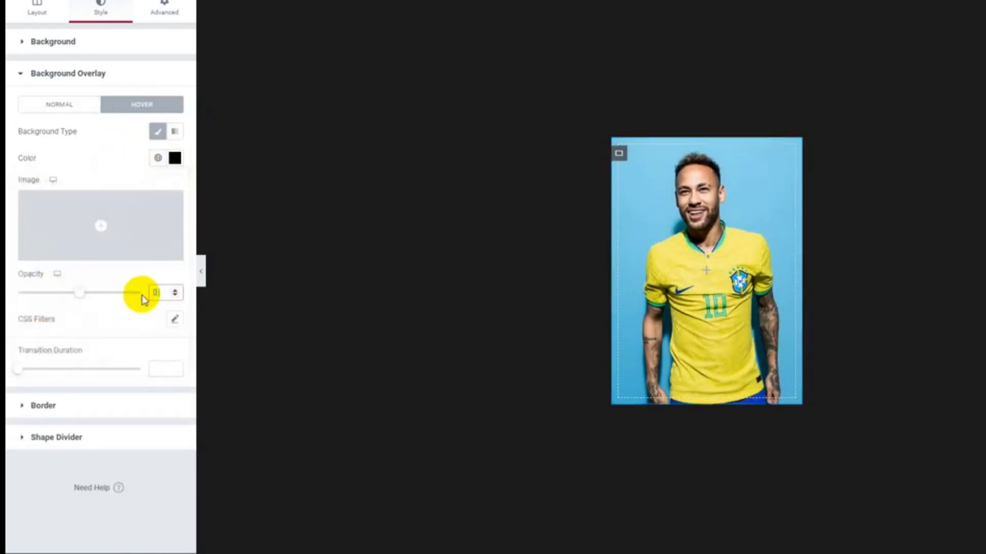
left_click(161, 367)
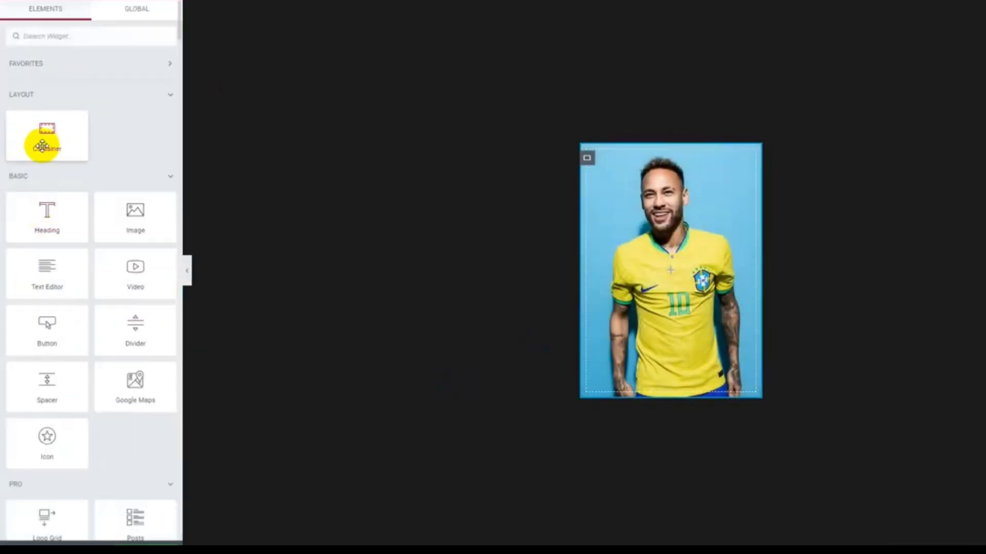
Nest a new container inside the image container and add a heading to it reading "Neymar jr"
left_click_drag(45, 136, 656, 282)
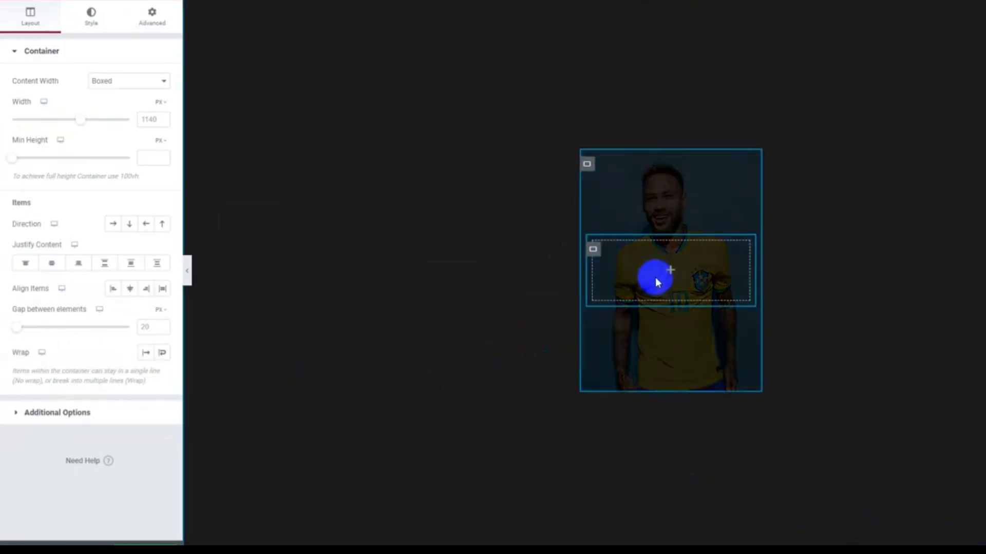
left_click(670, 270)
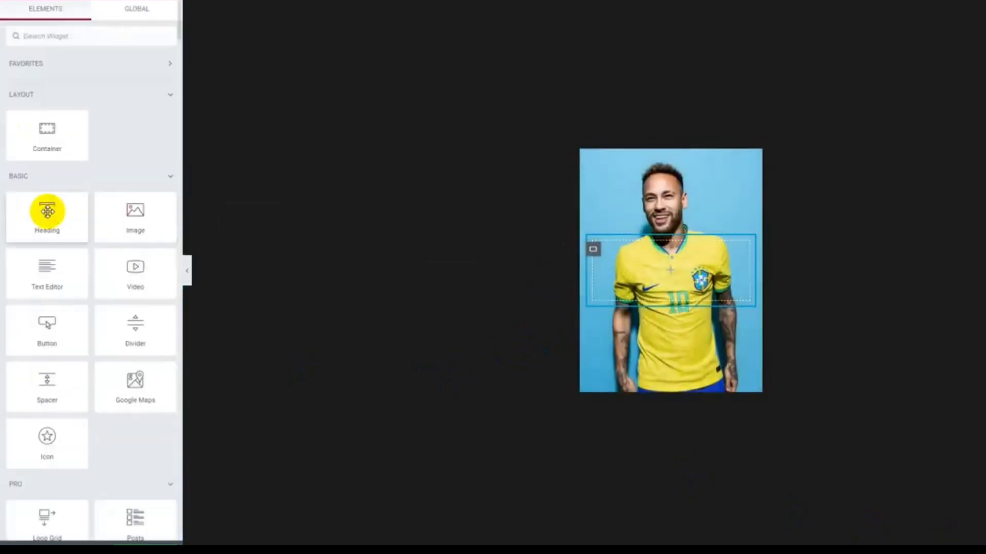
left_click_drag(46, 209, 669, 271)
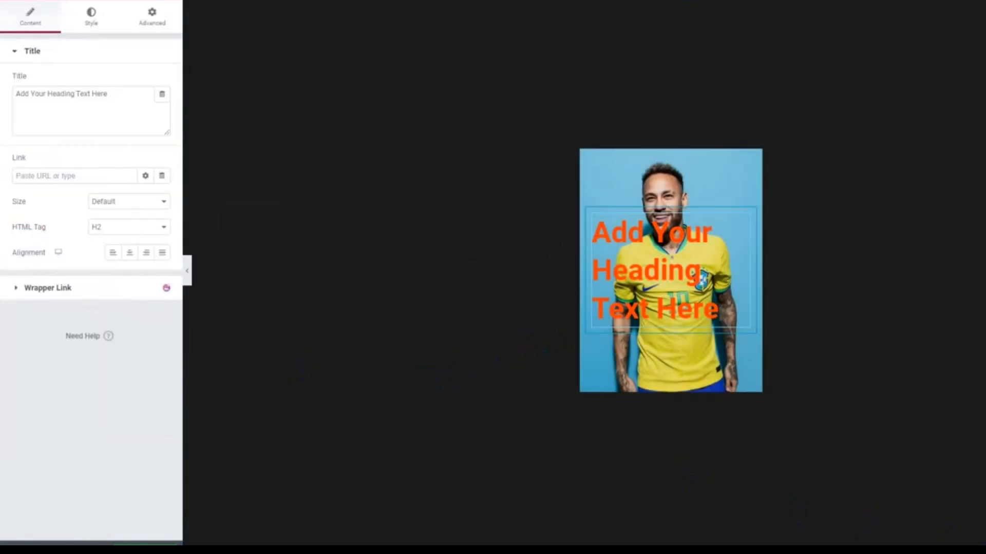
left_click_drag(113, 110, 14, 102)
type("neymar jr")
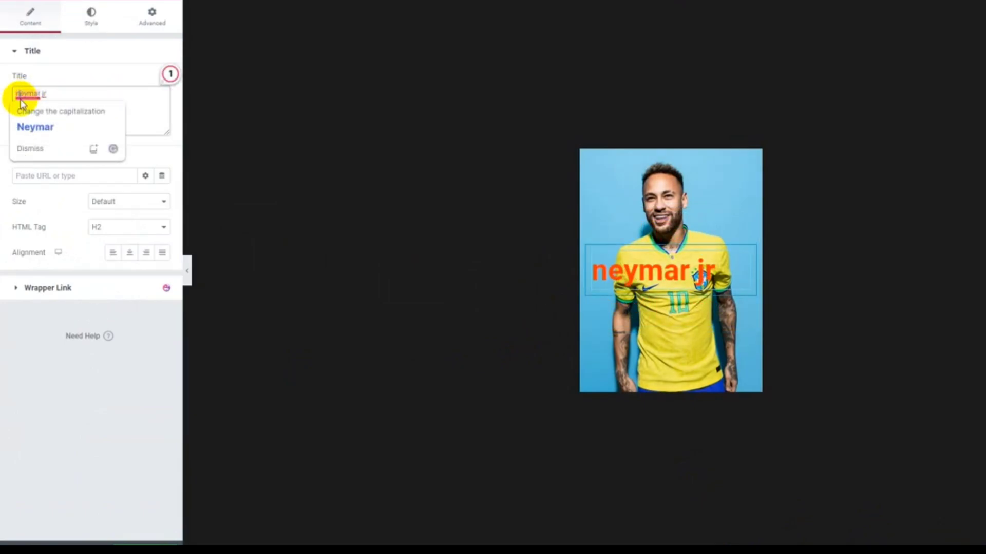
left_click(37, 126)
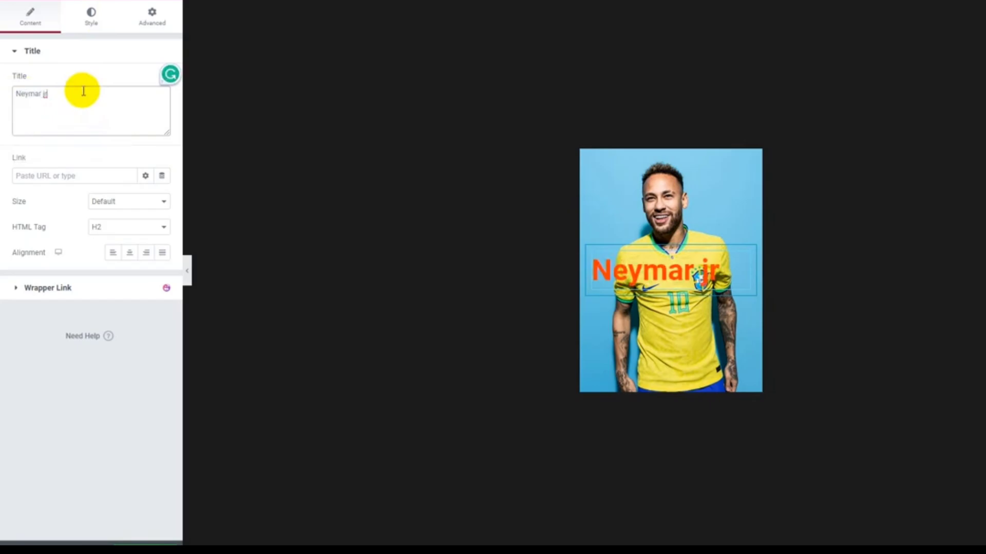
Set the "Neymar jr" heading's text color to white (#FFFFFF)
left_click(91, 16)
left_click(161, 81)
left_click_drag(44, 216, 21, 122)
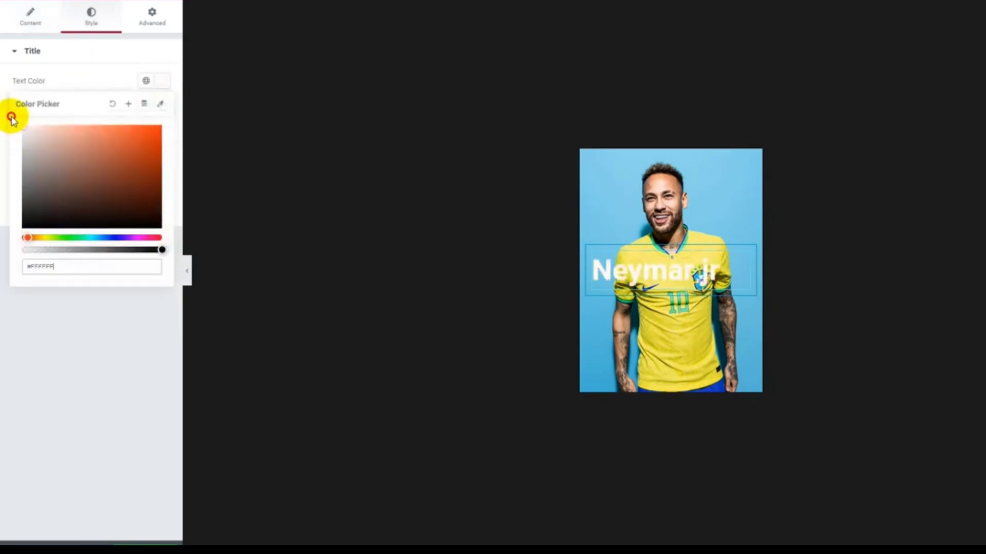
left_click(12, 119)
Set the "Neymar jr" heading's font weight to 900 (Black) and size to 35 px, and align it to the center
left_click(162, 105)
left_click(122, 228)
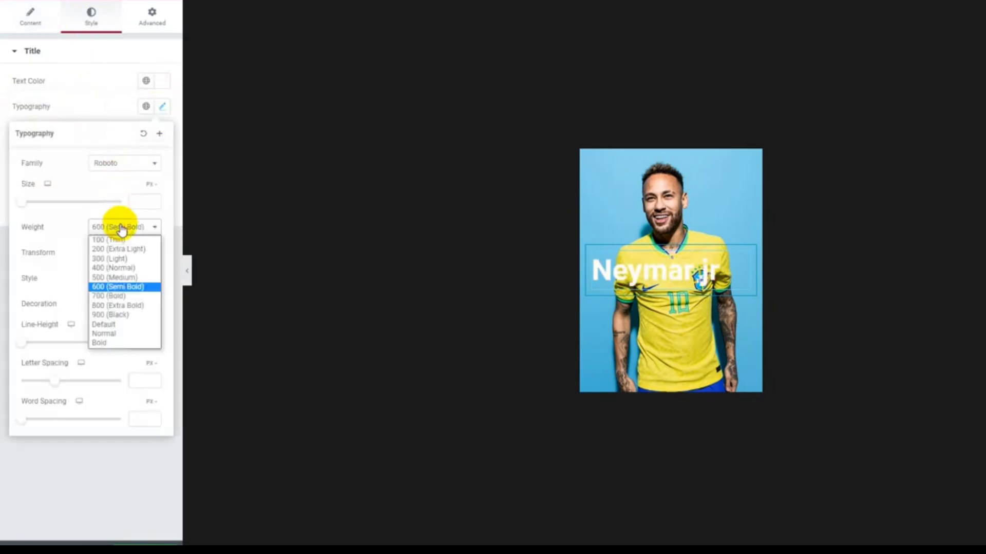
left_click(110, 315)
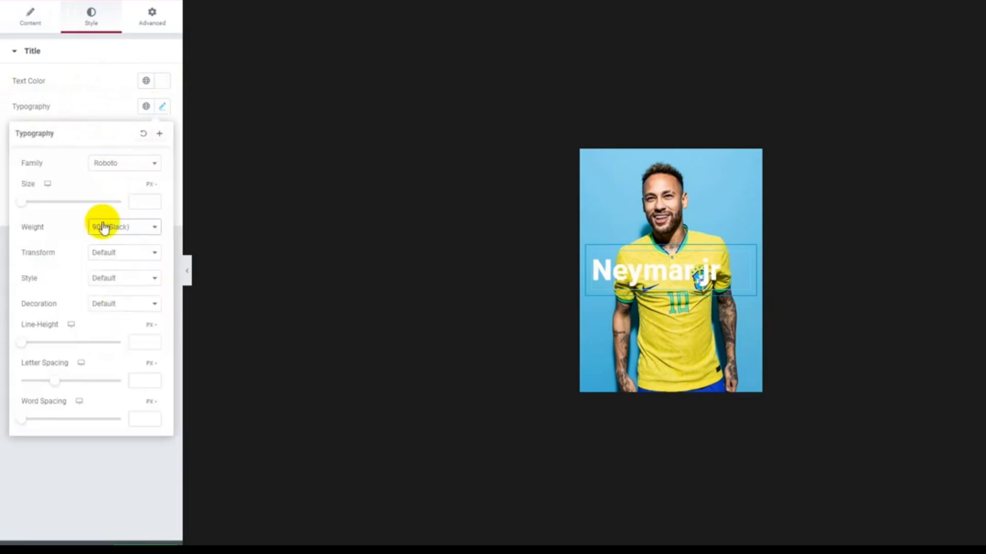
left_click_drag(21, 202, 39, 202)
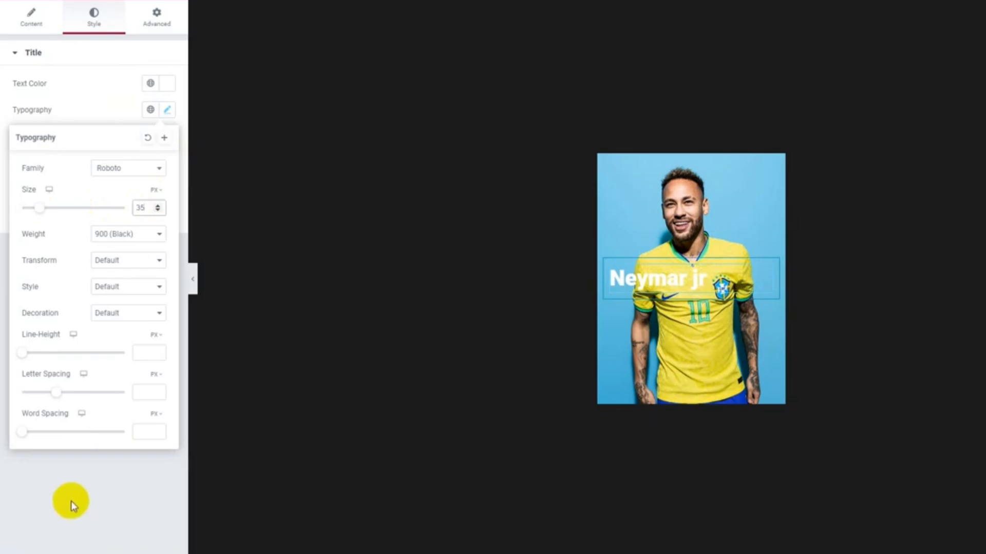
left_click(71, 501)
left_click(31, 19)
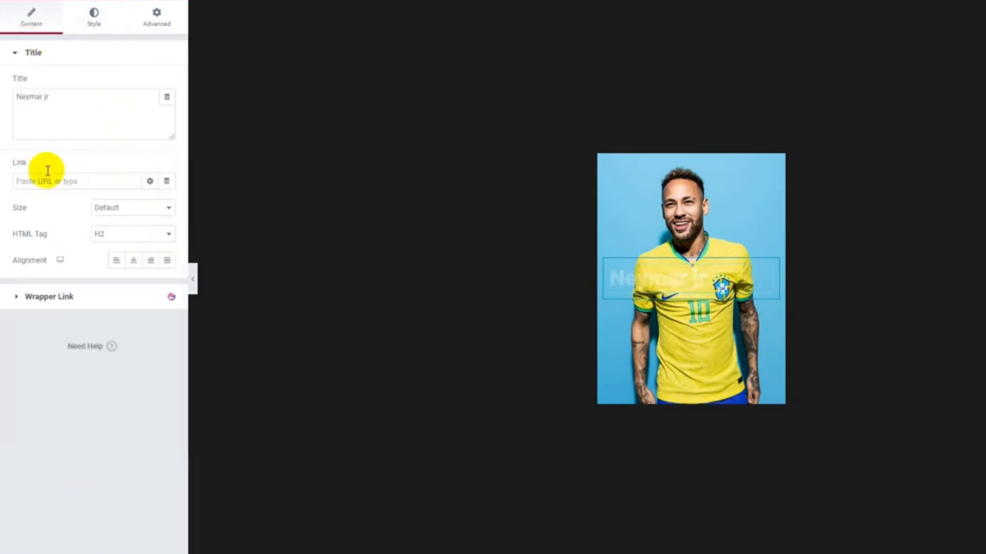
left_click(137, 263)
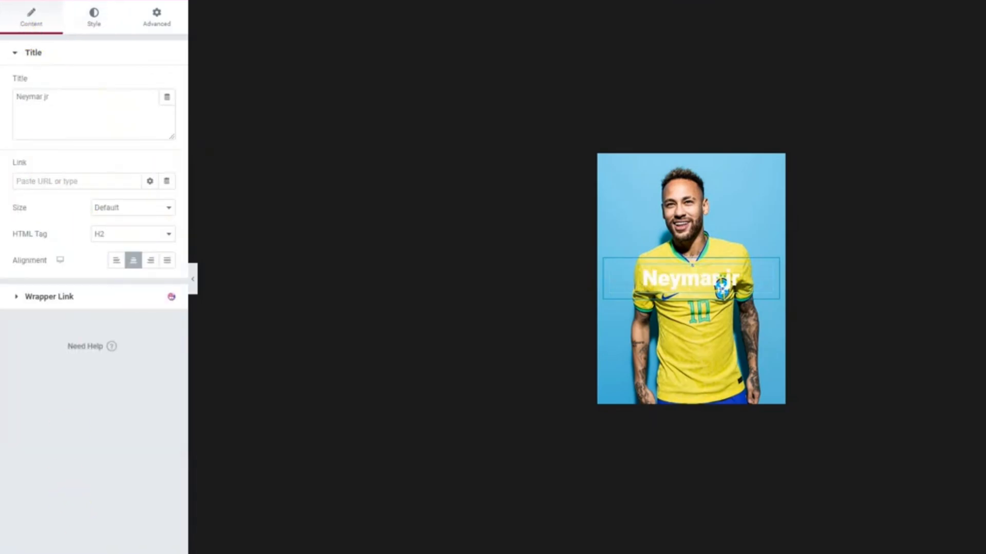
Add a second heading below "Neymar jr" with the title "Forward Brazil"
left_click(177, 1)
left_click_drag(40, 213, 696, 291)
left_click_drag(110, 96, 11, 97)
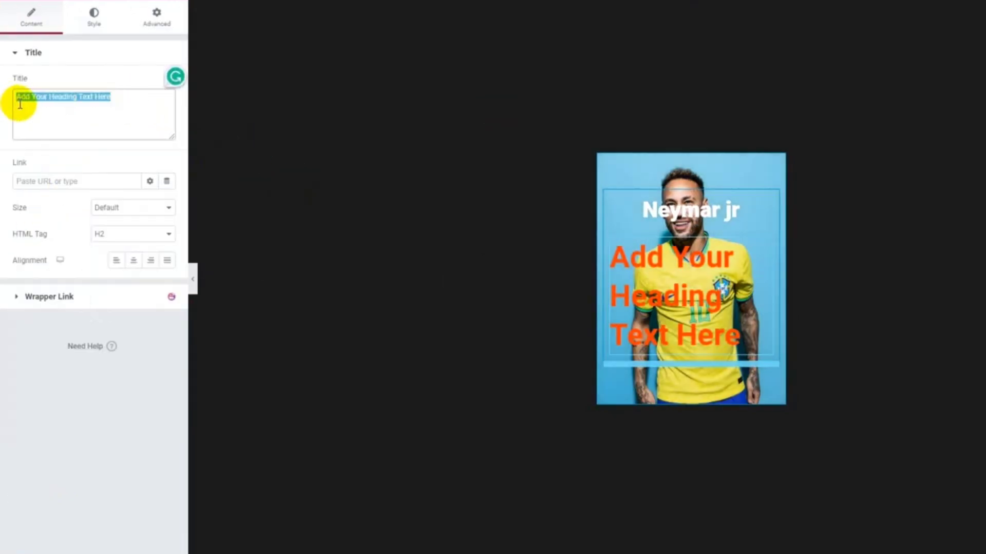
type("Forward Brazil")
Change the "Forward Brazil" heading's text color to white
left_click(94, 18)
left_click(164, 83)
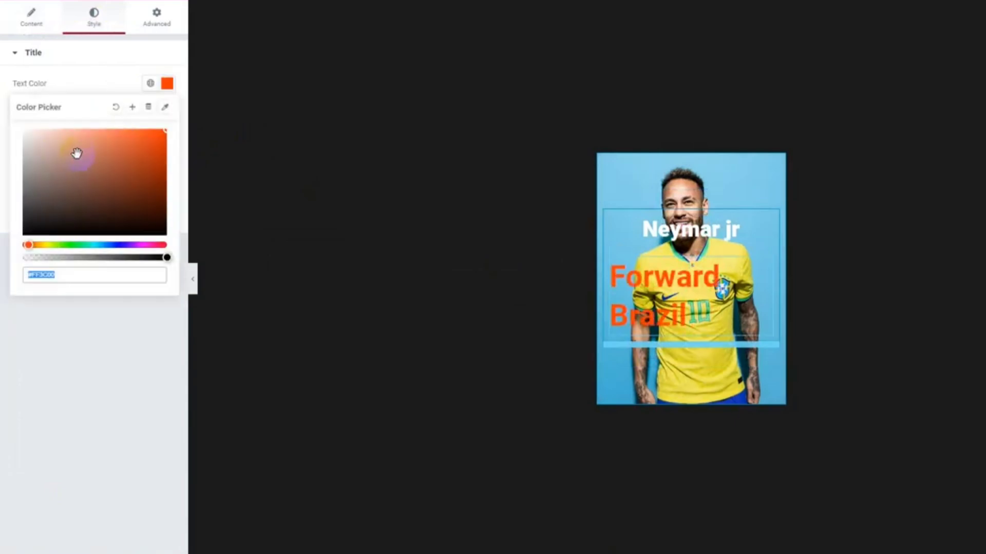
left_click_drag(77, 154, 10, 120)
left_click(56, 373)
Set the "Forward Brazil" heading's font size to 30 px and its weight to 800 (Extra Bold)
left_click(165, 109)
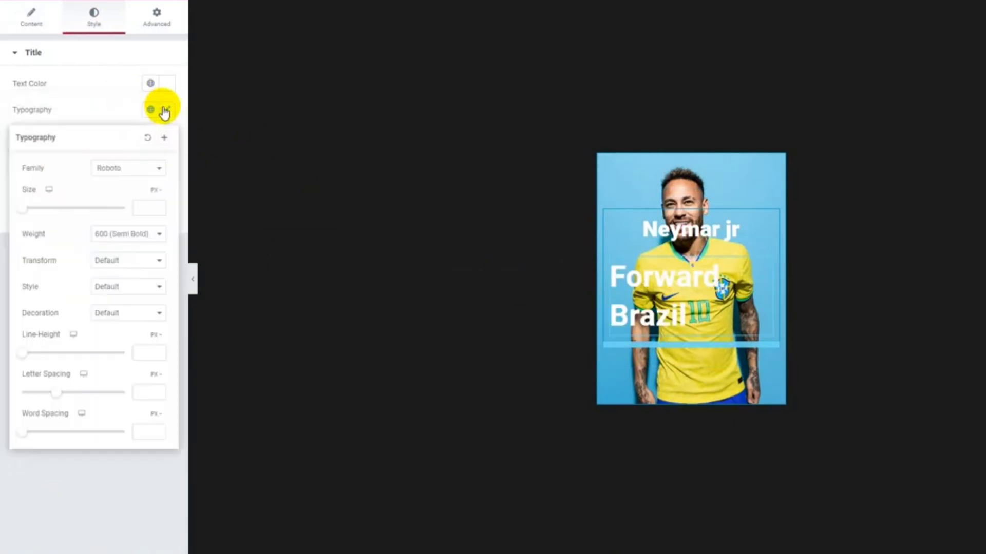
type("25")
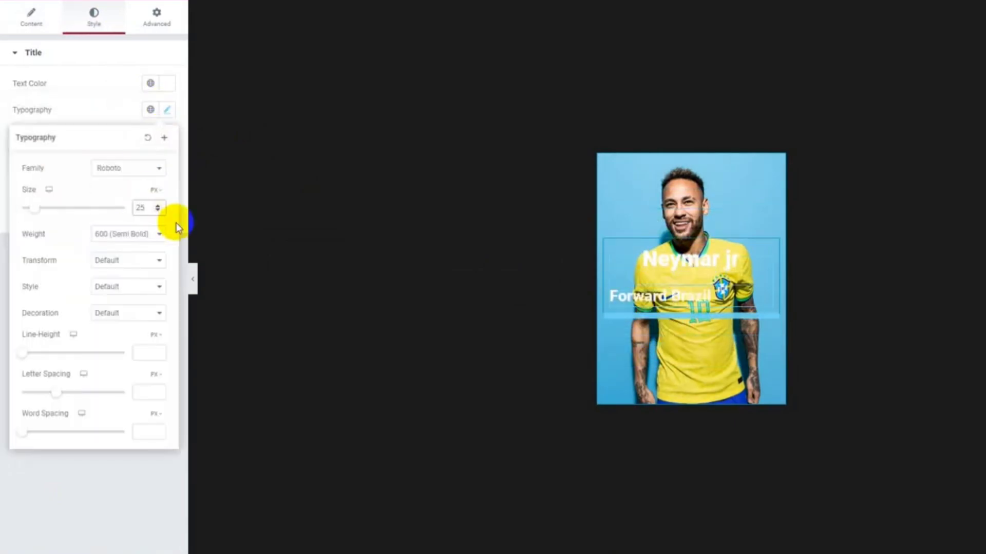
type("30")
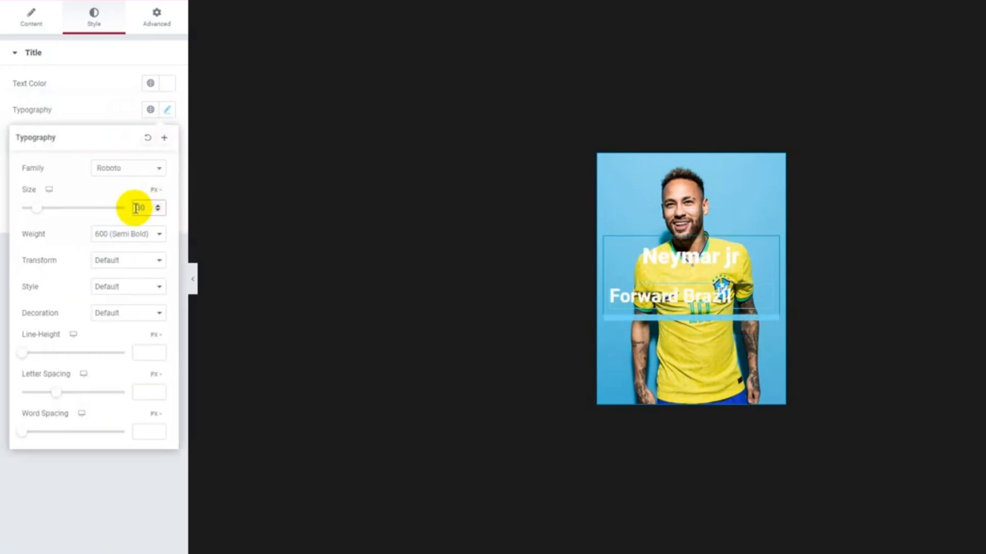
left_click(112, 238)
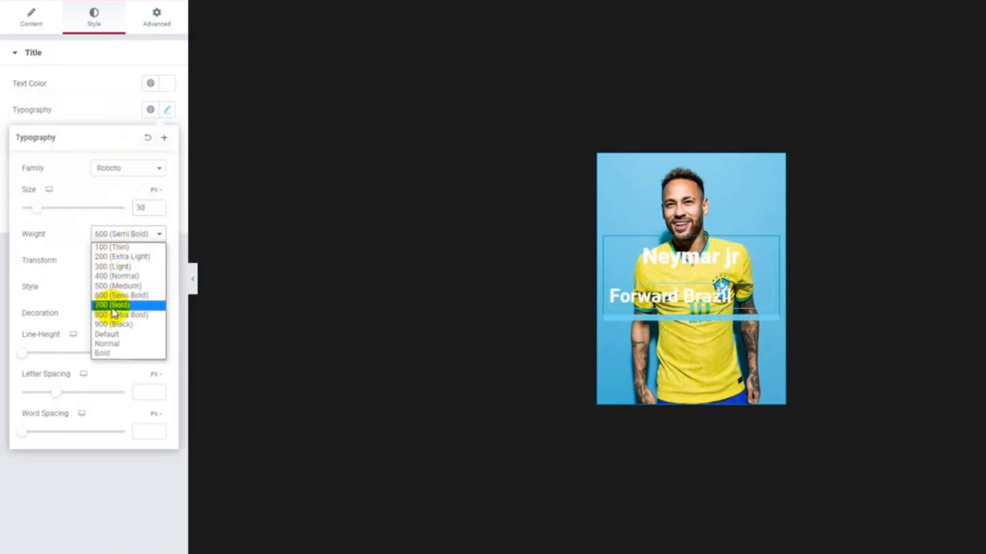
left_click(110, 315)
left_click(111, 236)
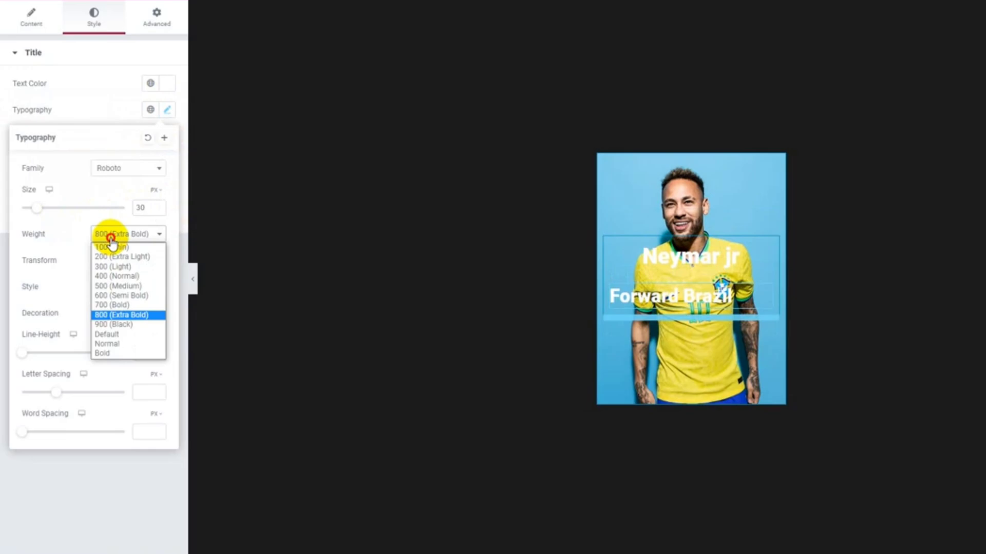
left_click(103, 286)
left_click(117, 242)
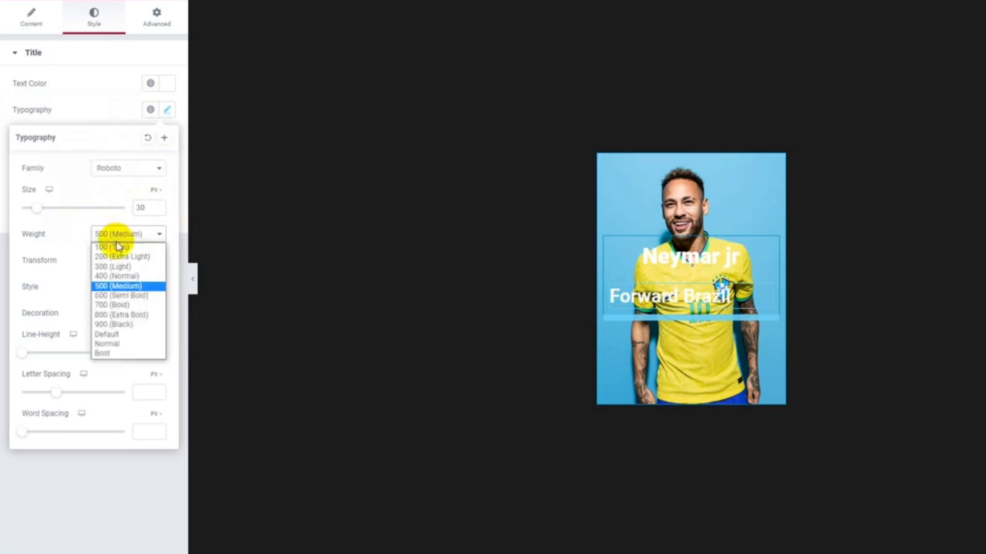
left_click(126, 315)
Align the "Forward Brazil" heading to the center and set its top margin to -31 px
left_click(31, 18)
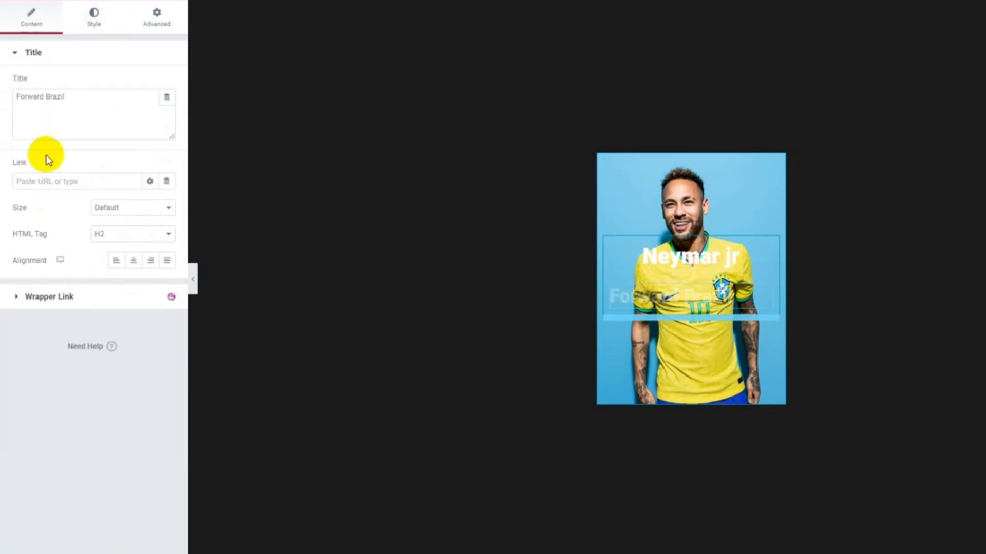
left_click(135, 262)
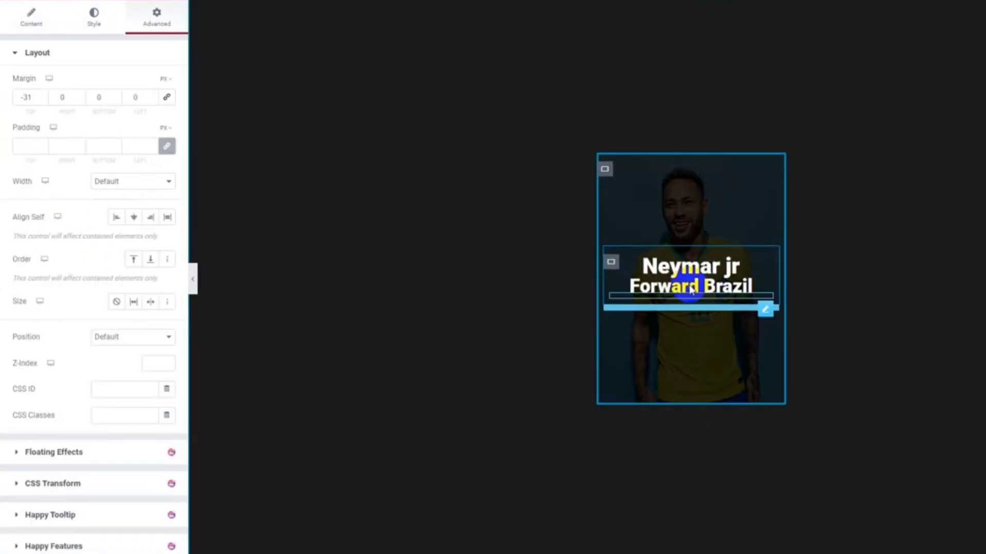
Set the "Forward Brazil" heading's font size to 26 px and its family to Roboto Condensed
left_click(12, 17)
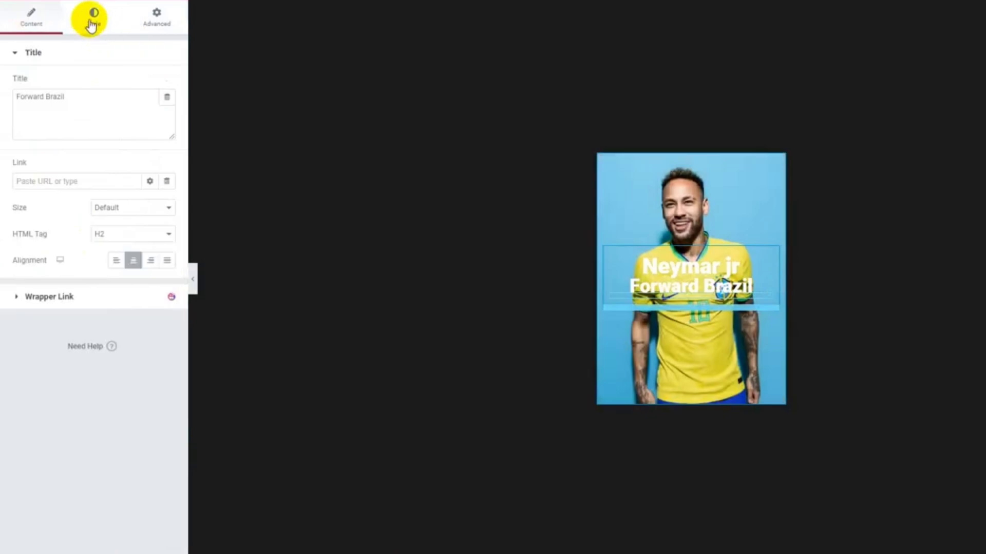
left_click(94, 18)
left_click(166, 109)
double_click(138, 208)
type("26")
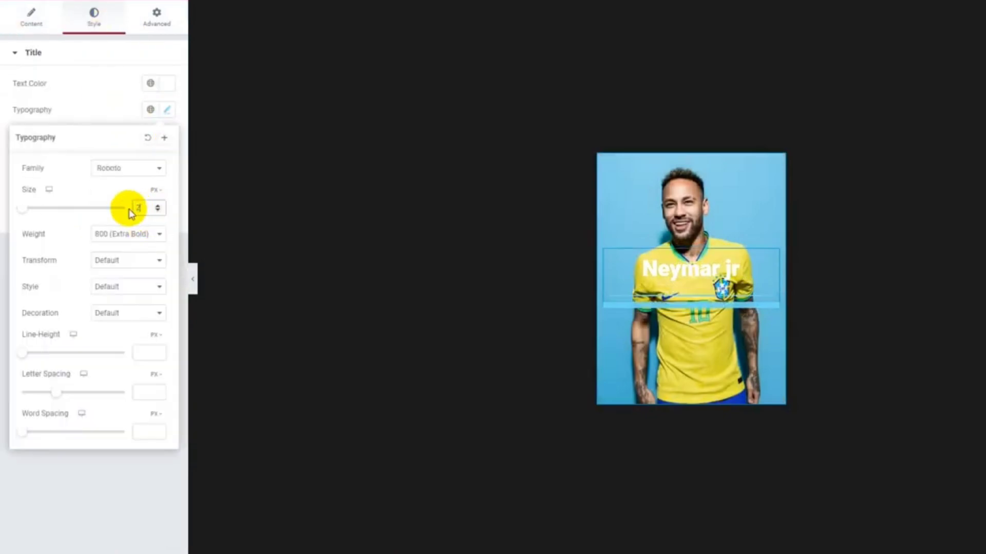
left_click(101, 174)
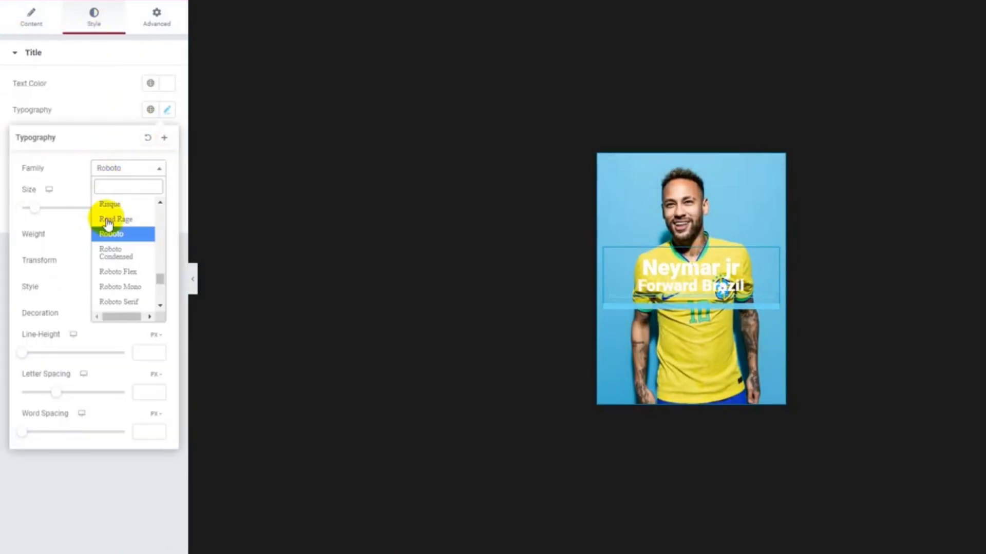
left_click(116, 257)
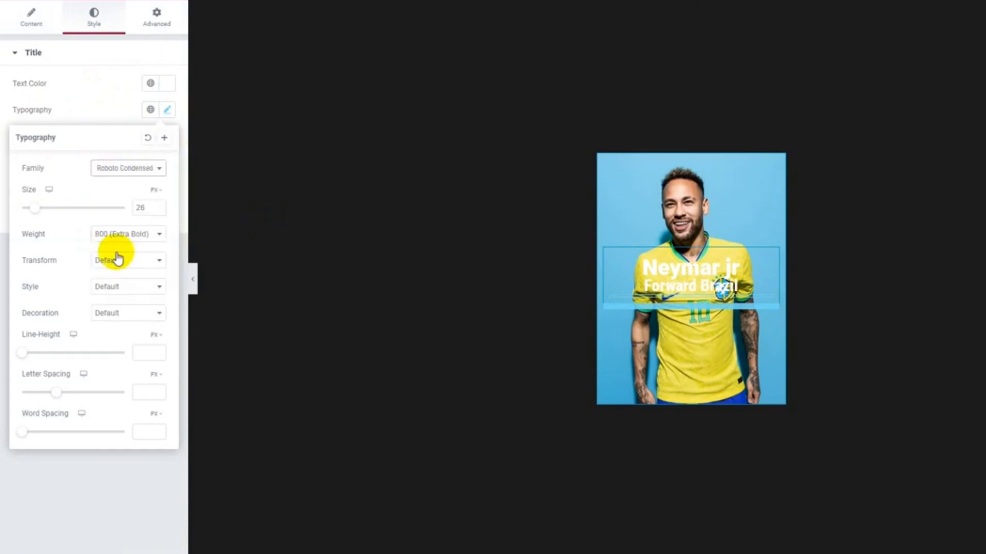
left_click(112, 504)
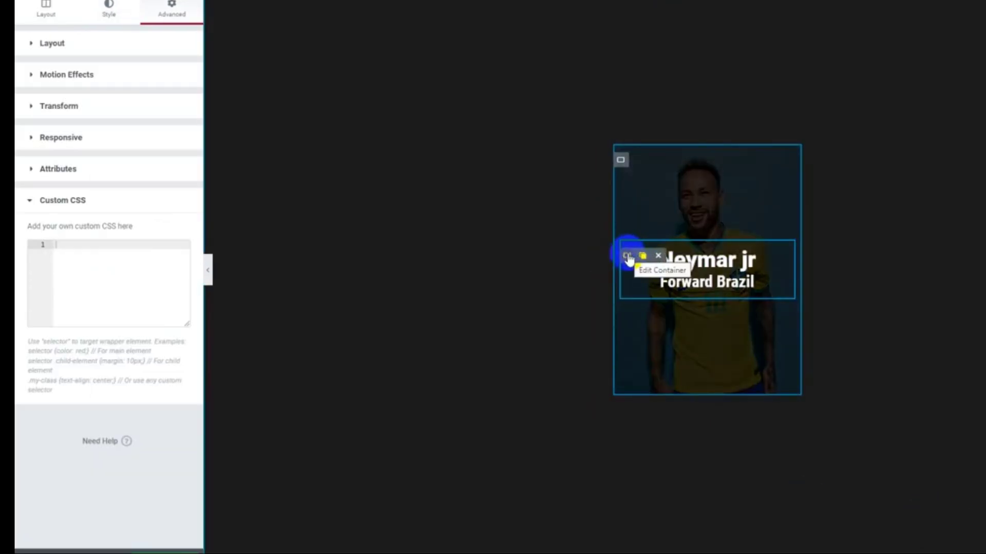
Set both Justify Content and Align Items to Center for the container holding the two headings
left_click(46, 10)
left_click(66, 261)
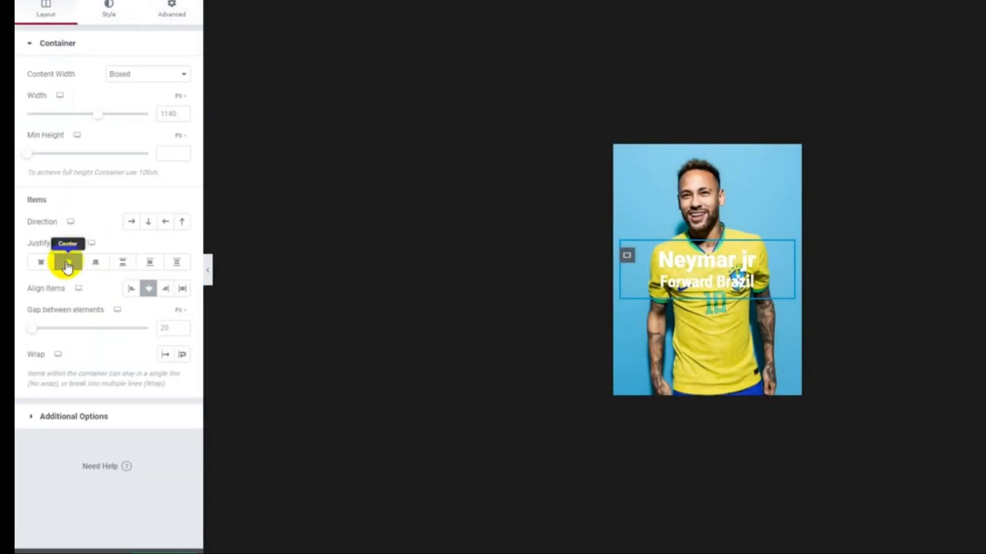
left_click(149, 288)
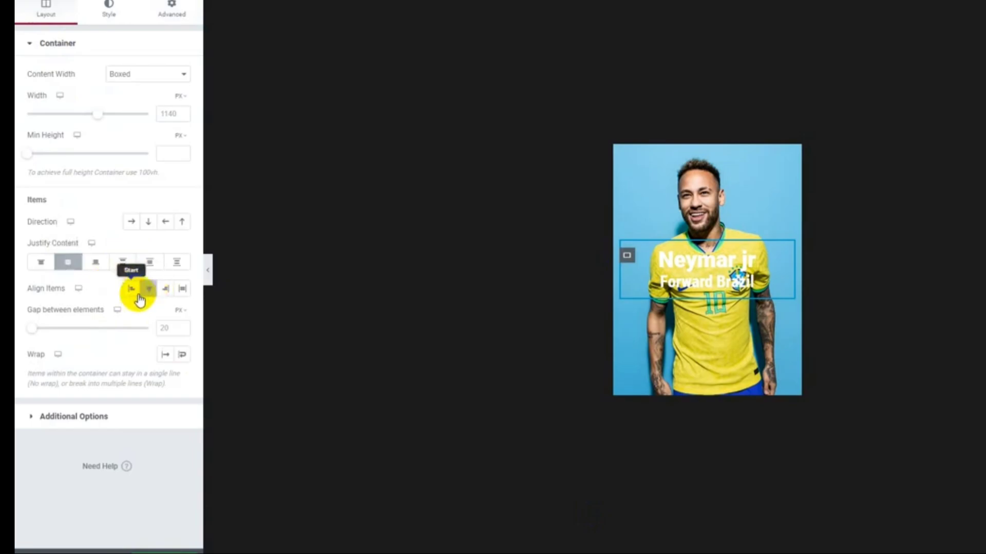
Paste the border hover-effect code into the headings container's custom CSS and preview the card at full width
left_click(633, 260)
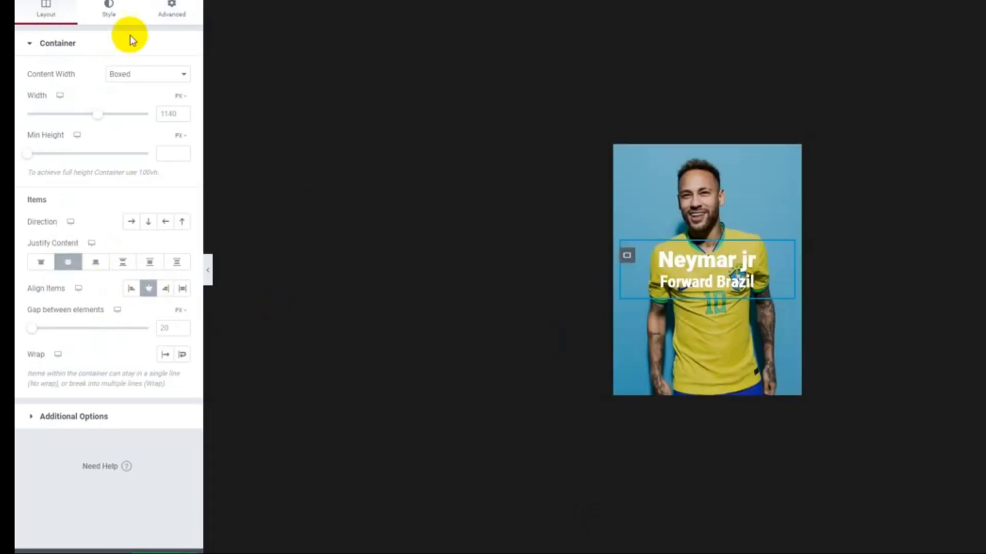
left_click(172, 11)
scroll(84, 410, "down", 3)
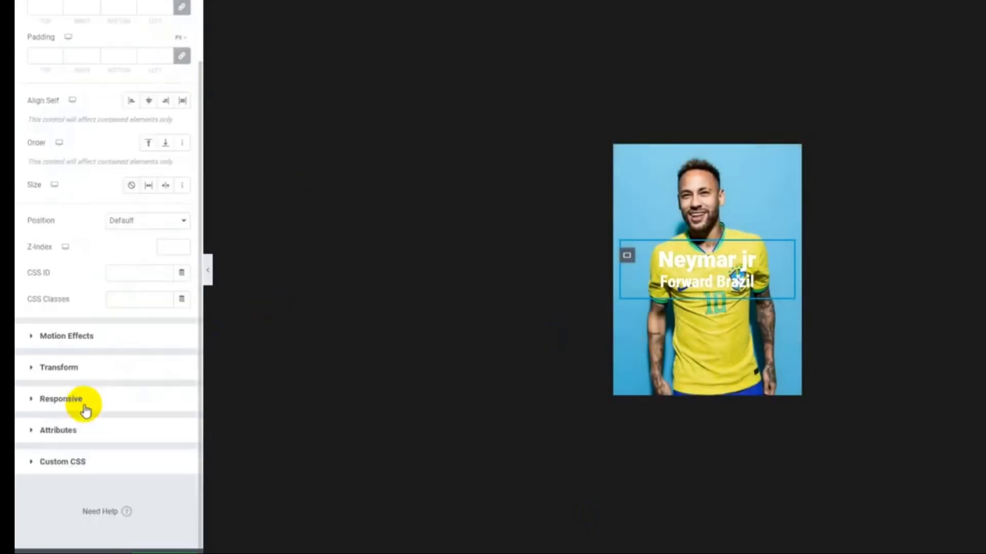
left_click(54, 465)
left_click(76, 265)
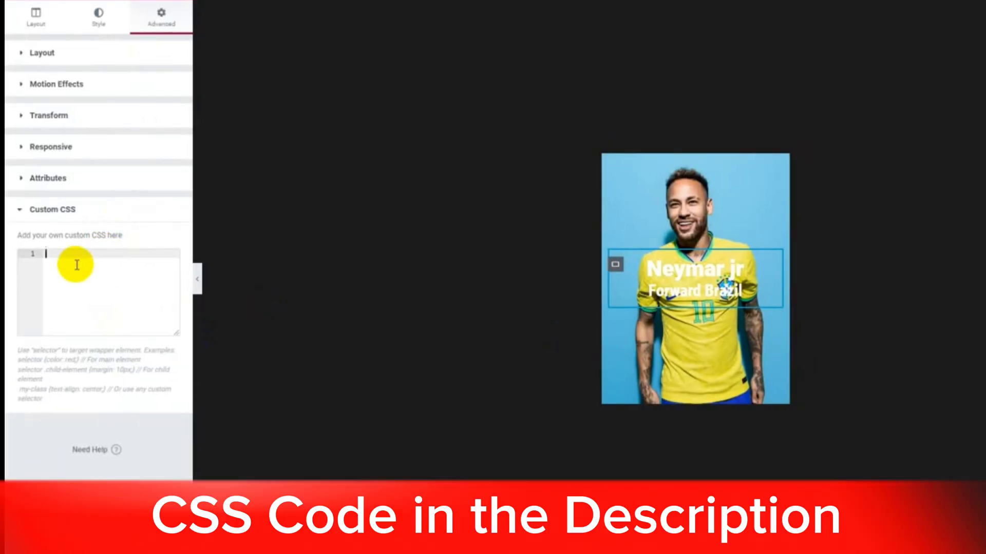
key("ctrl+v")
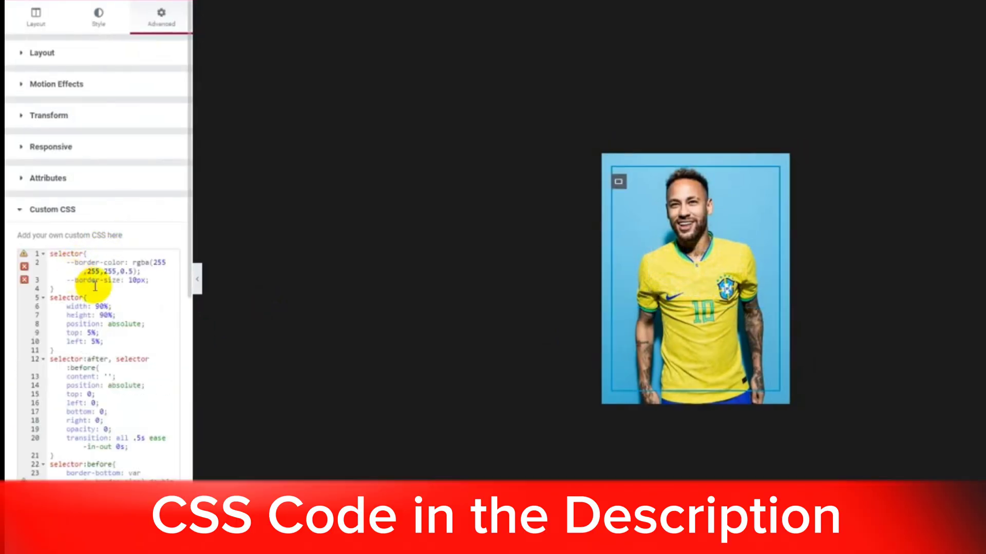
left_click(198, 280)
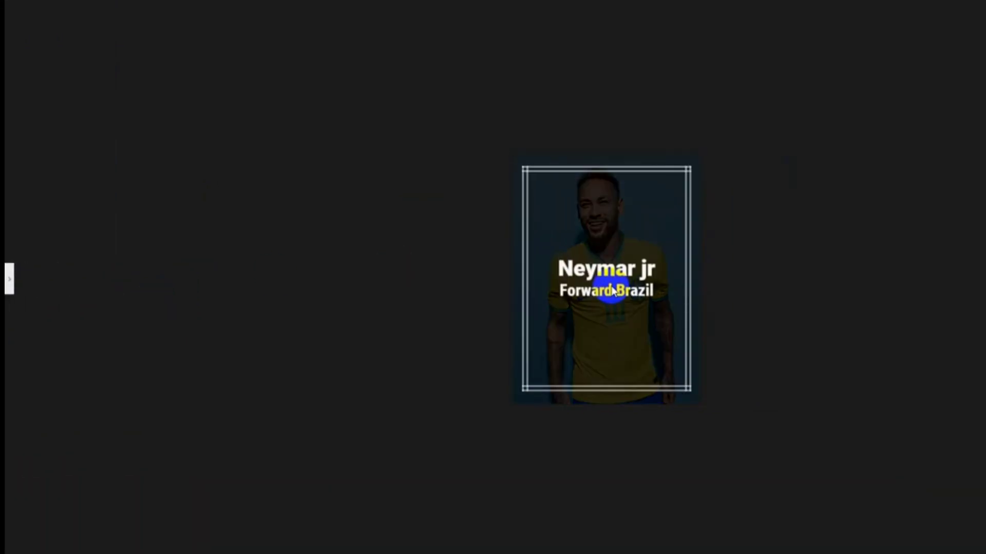
Replace the --border-color value in the custom CSS with #83d1e8
left_click(238, 169)
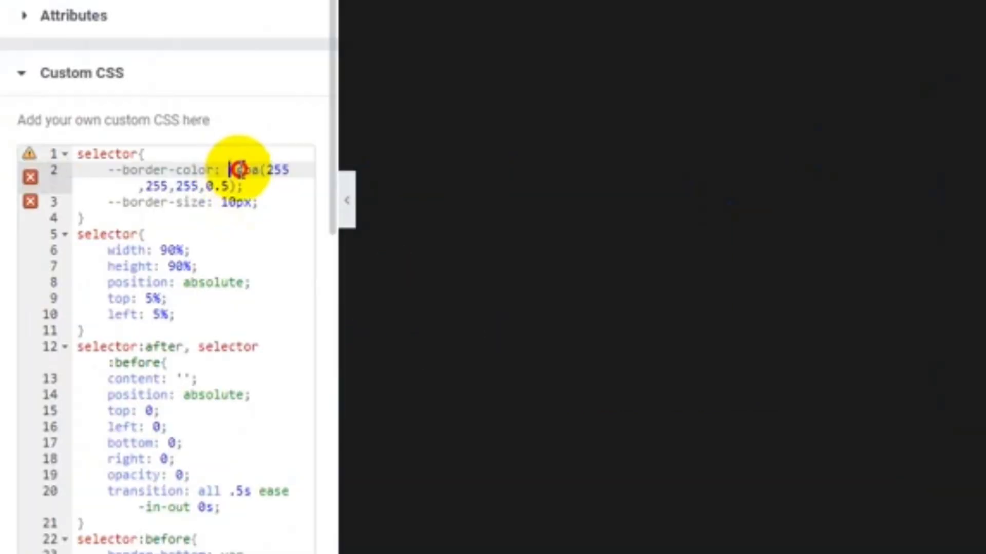
mouse_move(238, 170)
left_mouse_down()
mouse_move(222, 187)
mouse_move(234, 186)
left_mouse_up()
key("BackSpace")
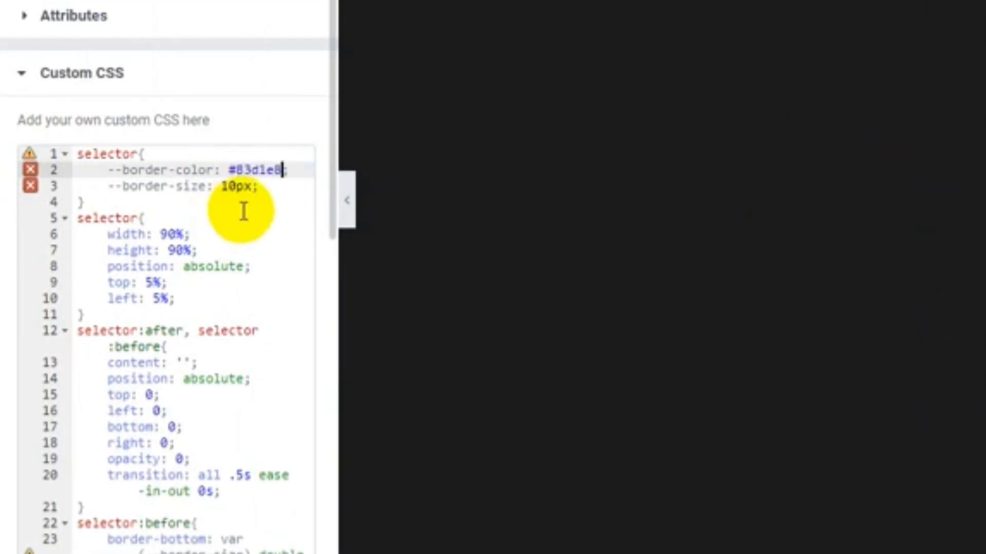
Preview the card at full width to check its border hover effect, and return to the editing panel
left_click(346, 200)
mouse_move(501, 278)
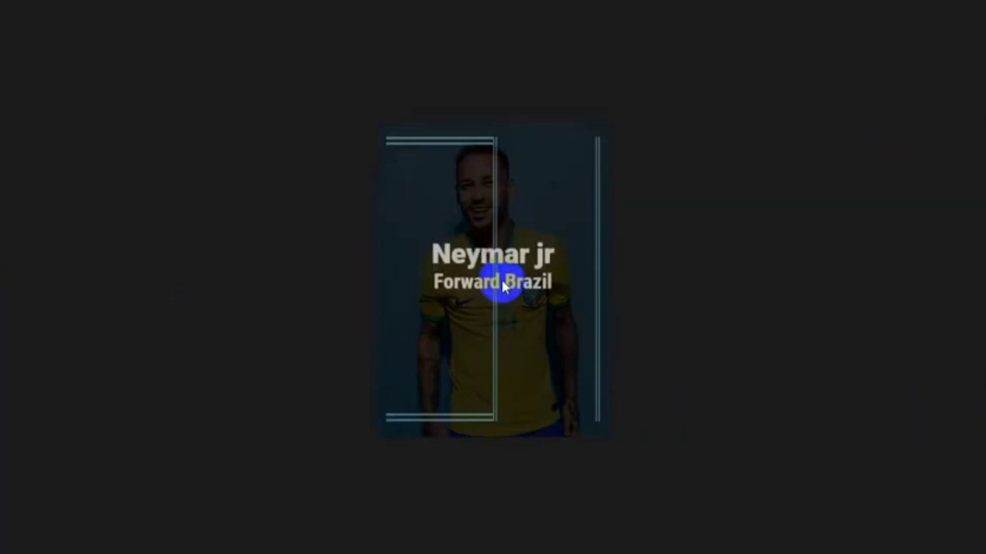
left_click(81, 454)
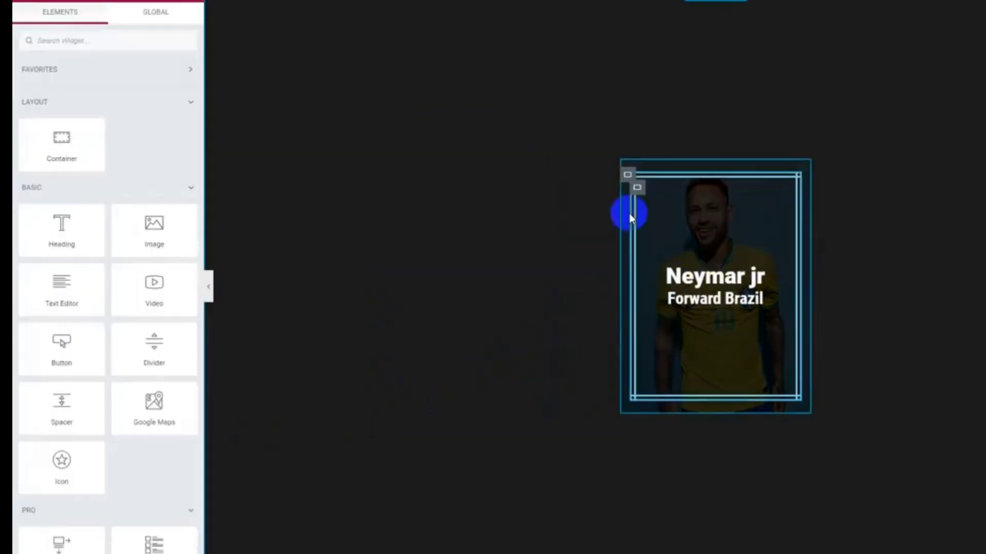
Duplicate the card container and delete all custom CSS from the first card's inner headings container
left_click(645, 177)
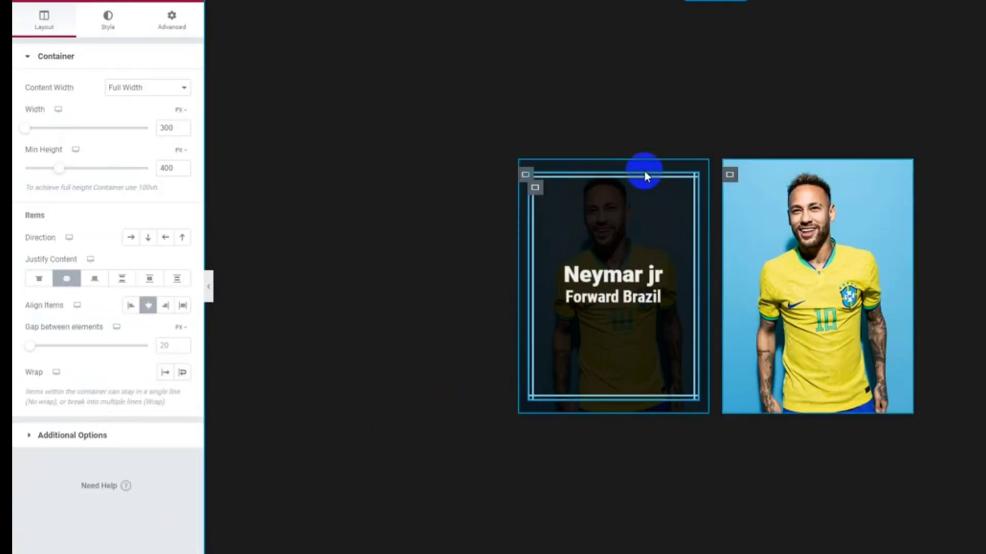
left_click(534, 186)
scroll(17, 391, "down", 2)
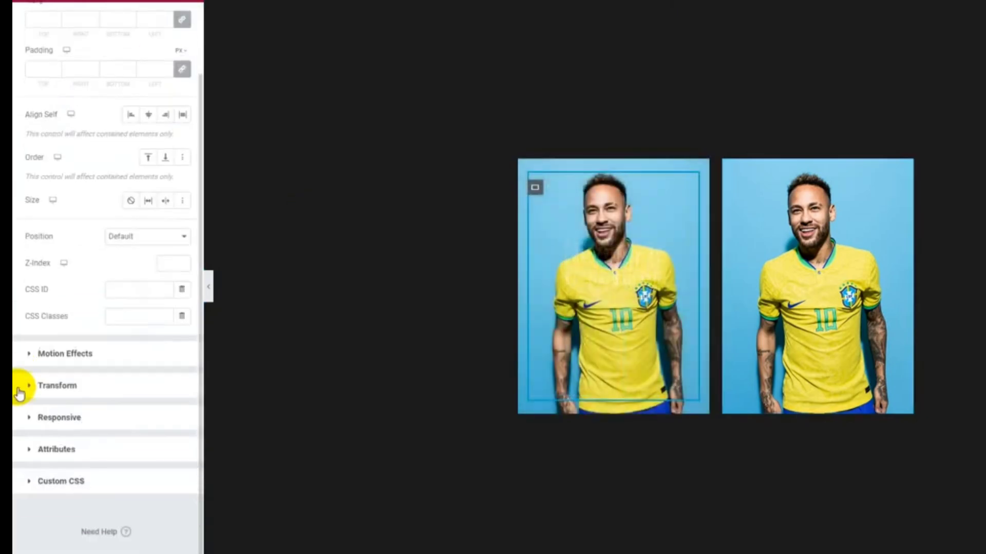
left_click(61, 486)
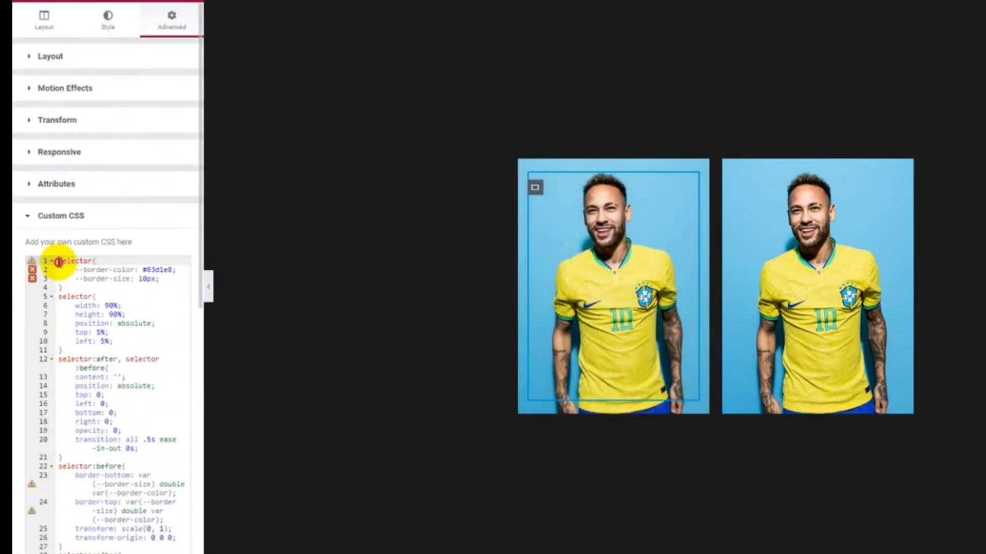
left_click_drag(57, 260, 130, 539)
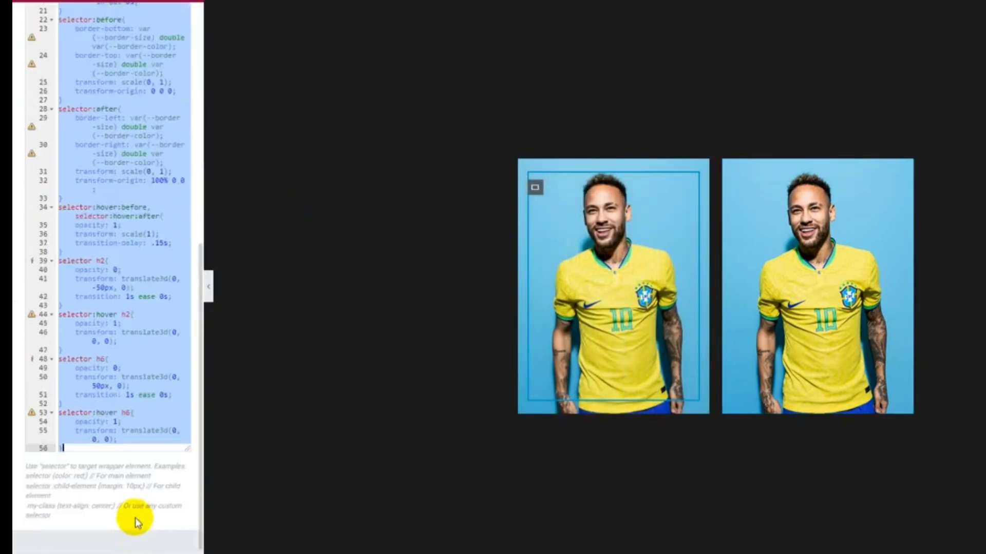
key("BackSpace")
Replace the first card's background image with the media library photo of Messi in an Argentina shirt on a yellow background
left_click(525, 175)
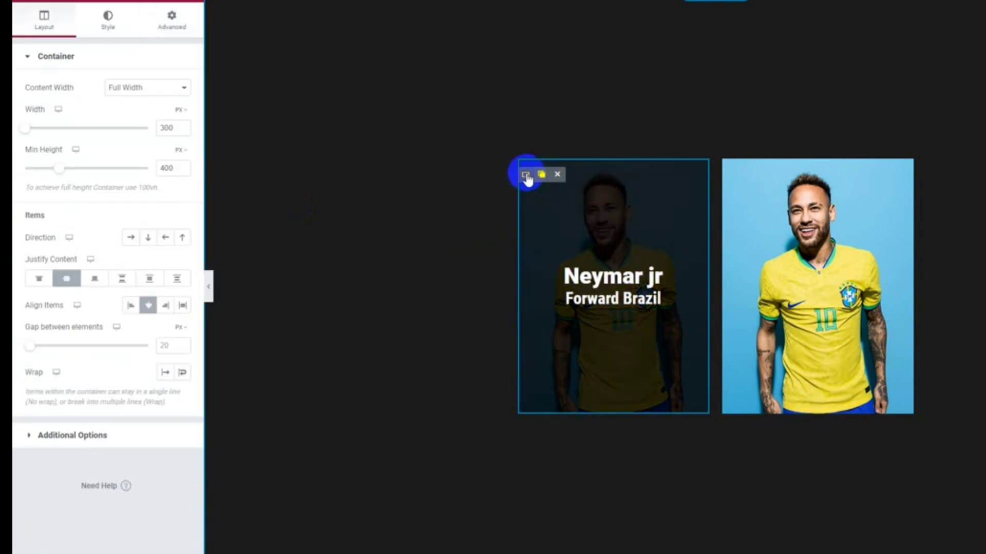
left_click(108, 28)
left_click(97, 195)
left_click(367, 132)
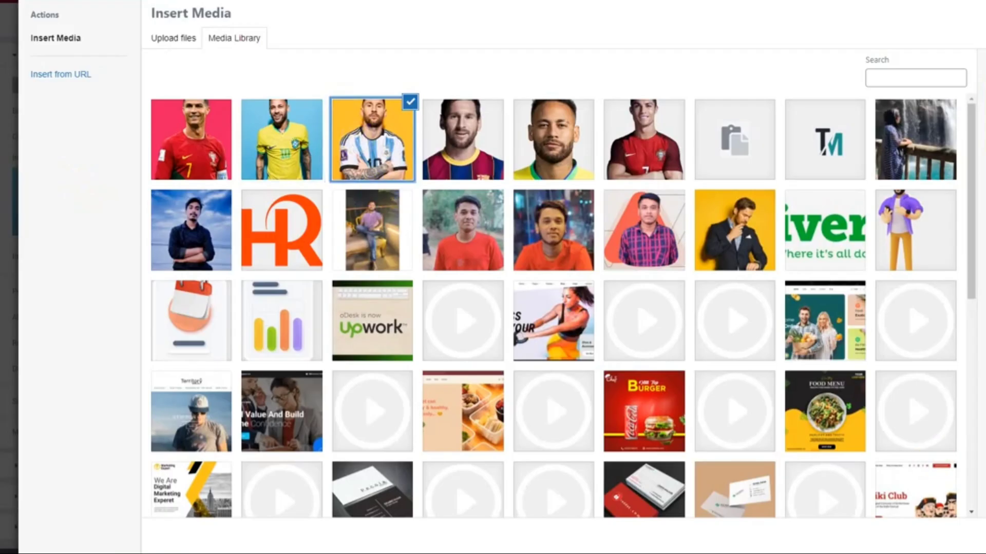
left_click(924, 534)
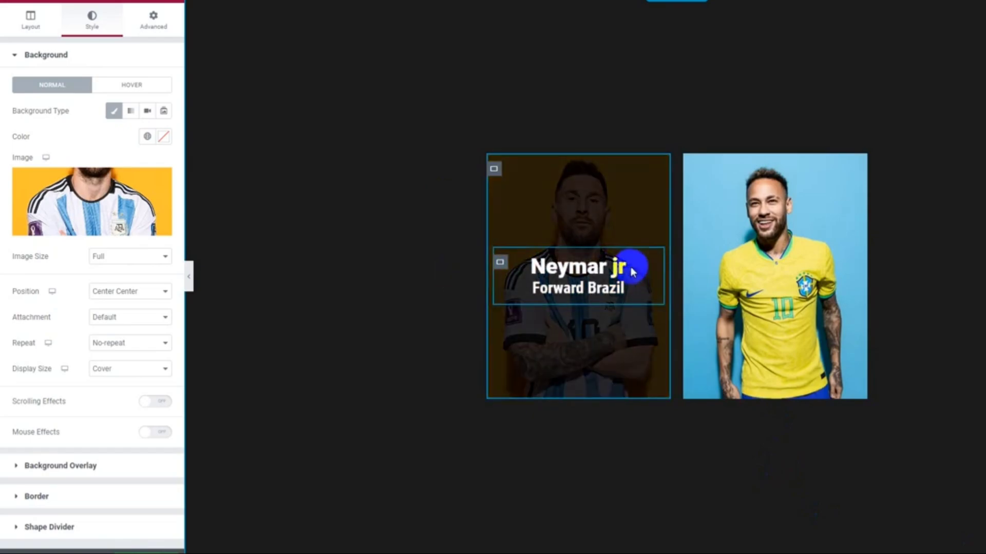
Change the first card's headings to "Leo Messi" and "Striker AFA"
left_click(599, 273)
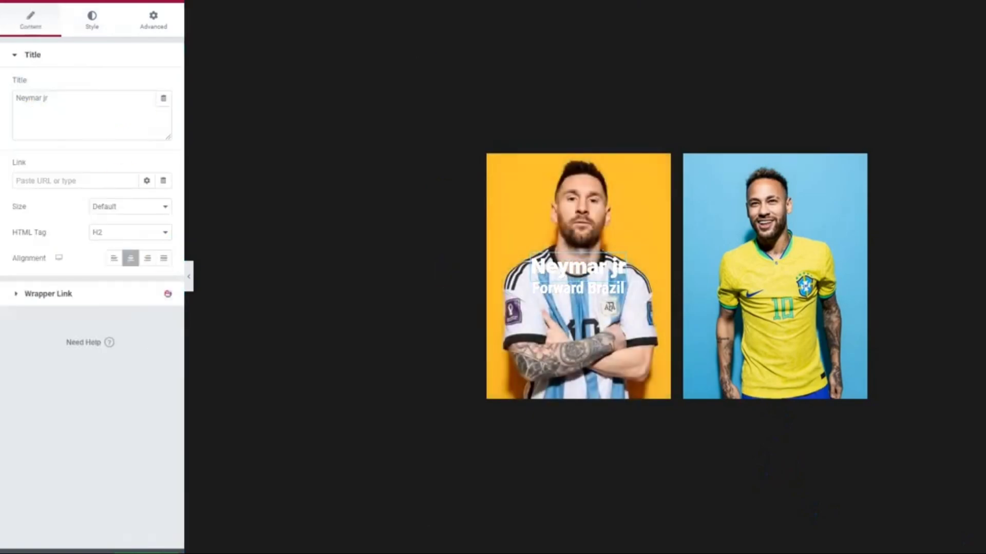
left_click(51, 100)
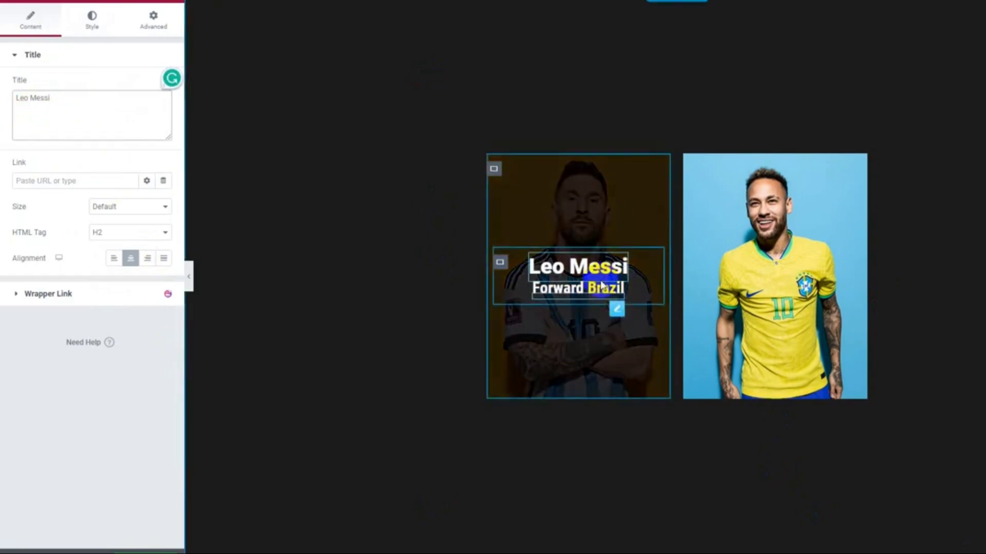
left_click(621, 308)
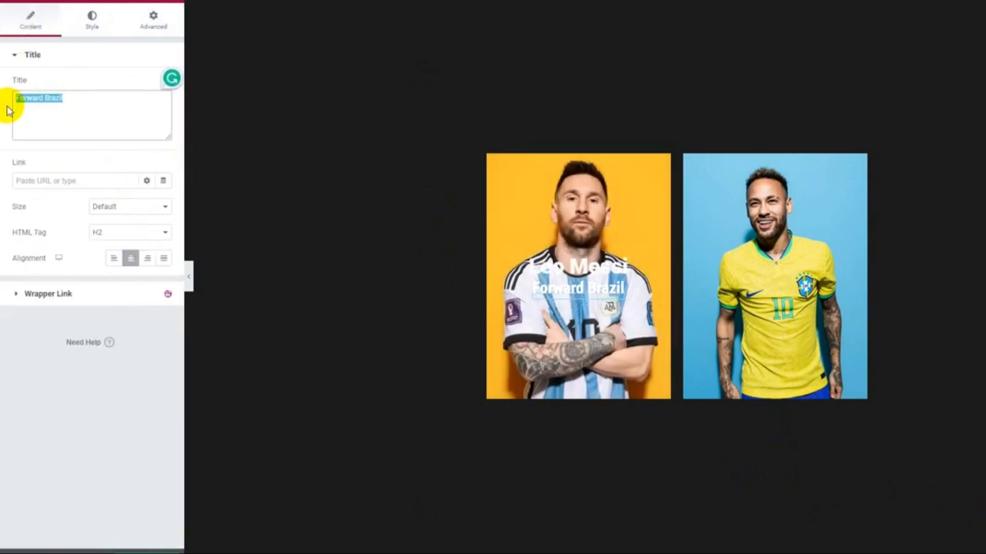
left_click(569, 232)
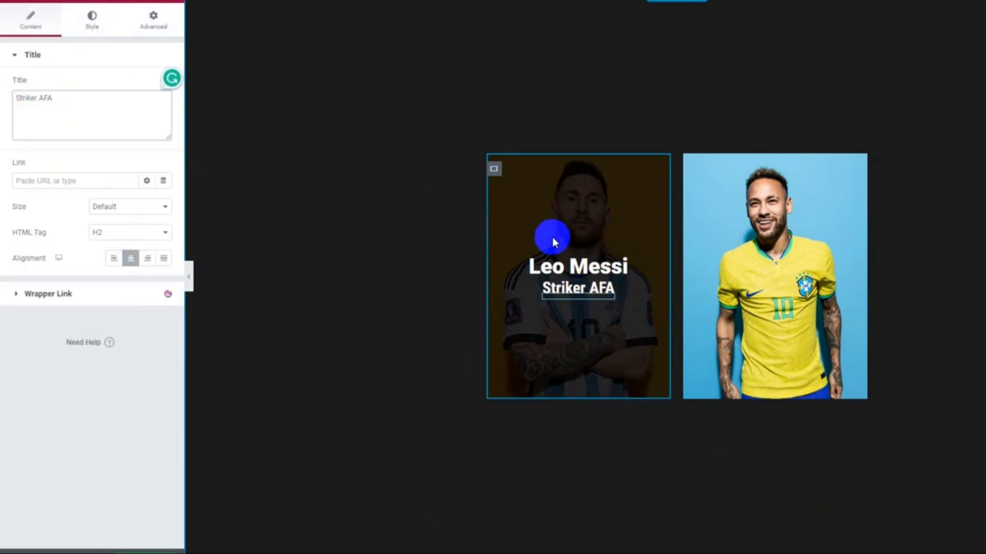
Paste the border hover-effect code with --border-color #fdc12f into the first card's headings container's custom CSS and preview at full width
left_click(614, 283)
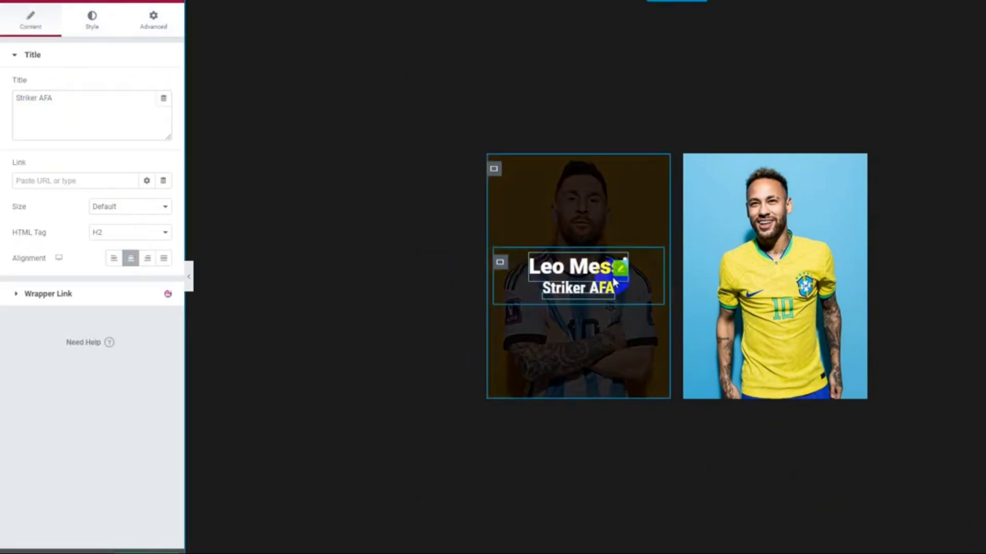
left_click(500, 263)
left_click(154, 24)
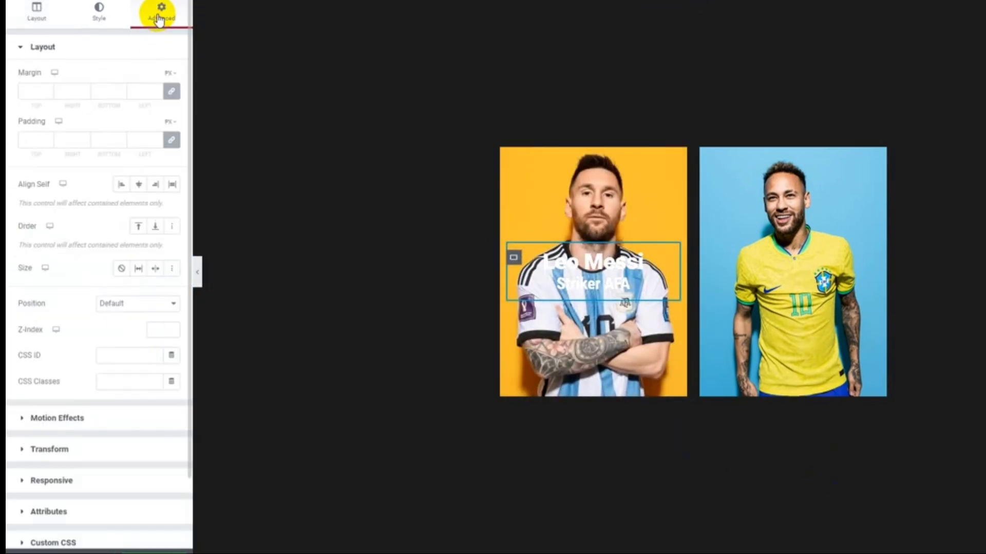
scroll(78, 380, "down", 2)
left_click(72, 462)
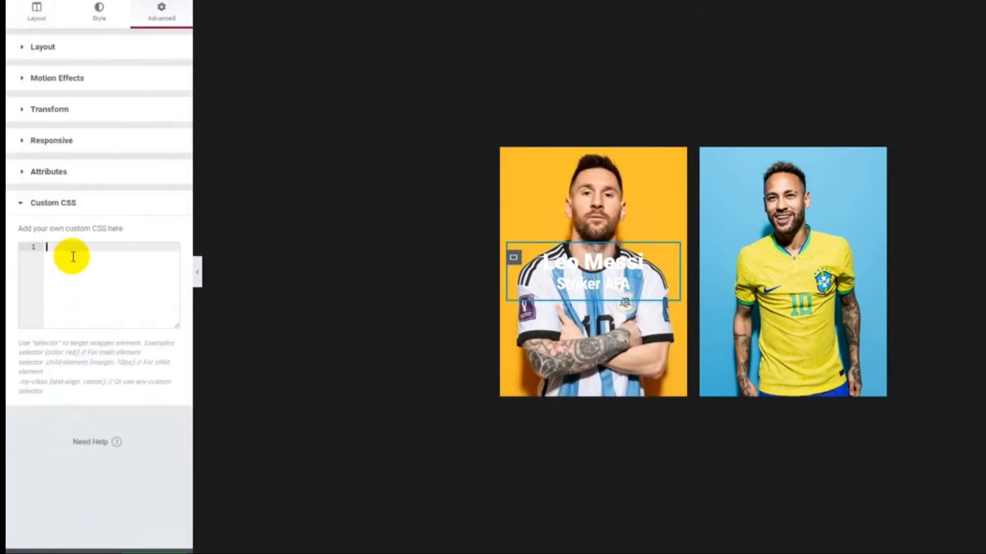
key("ctrl+v")
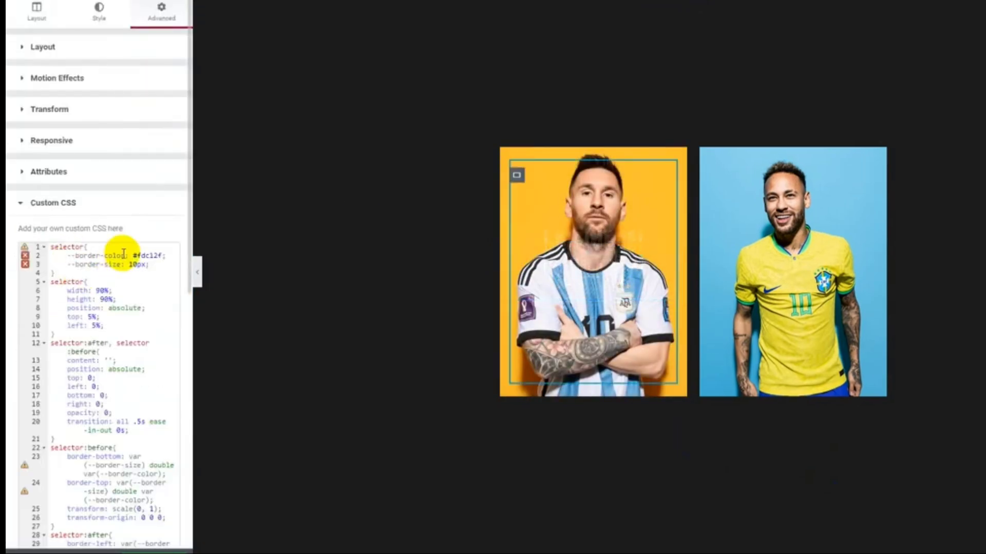
left_click(188, 271)
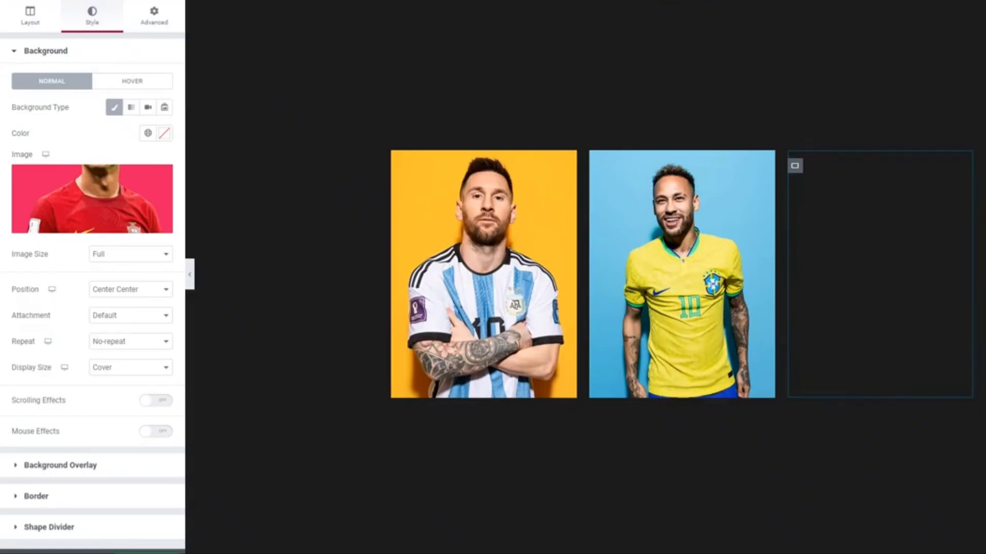
Replace the "Neymar jr" heading on the third card, with the red background, with "Ronaldo"
mouse_move(872, 272)
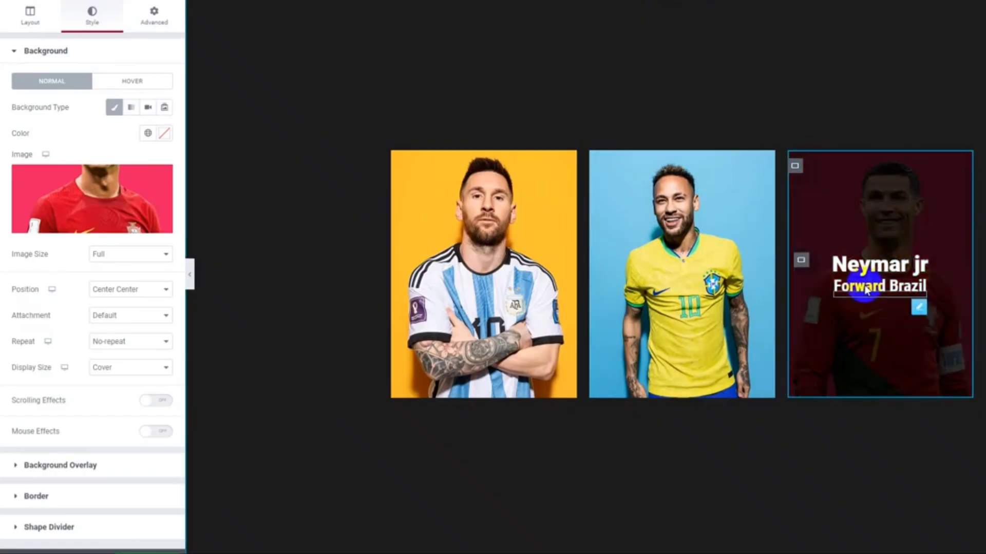
left_click(919, 264)
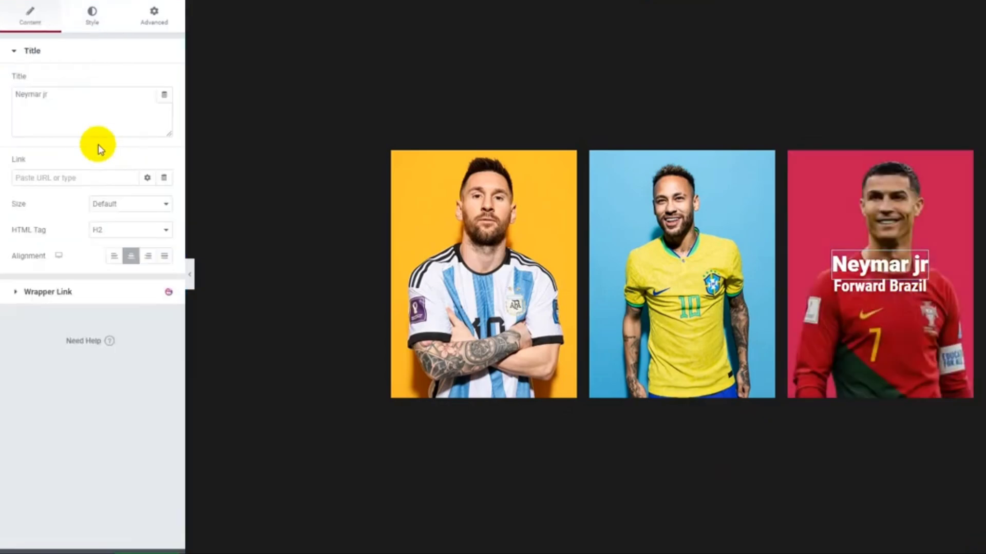
left_click_drag(50, 94, 2, 111)
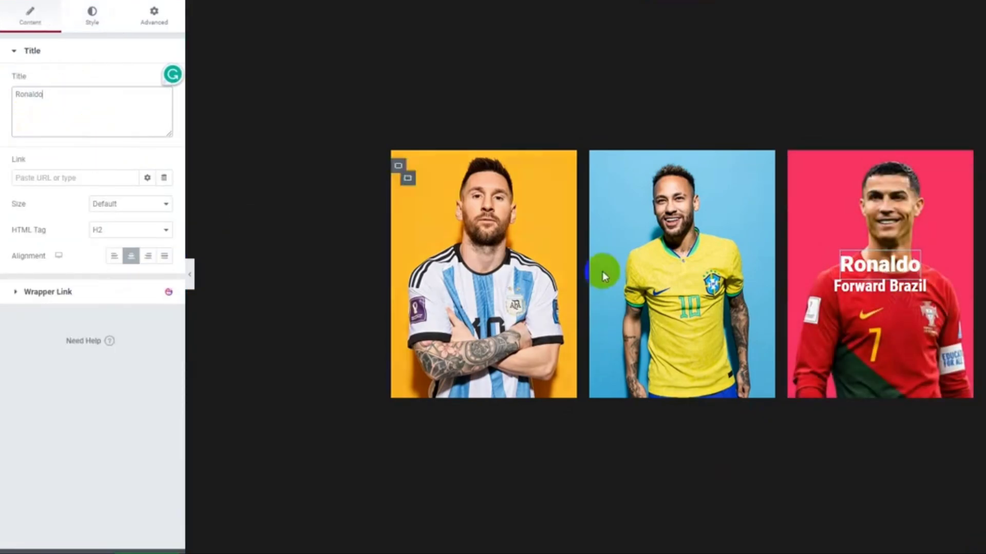
Preview the three cards at full width and check the hover effect on each one
mouse_move(907, 290)
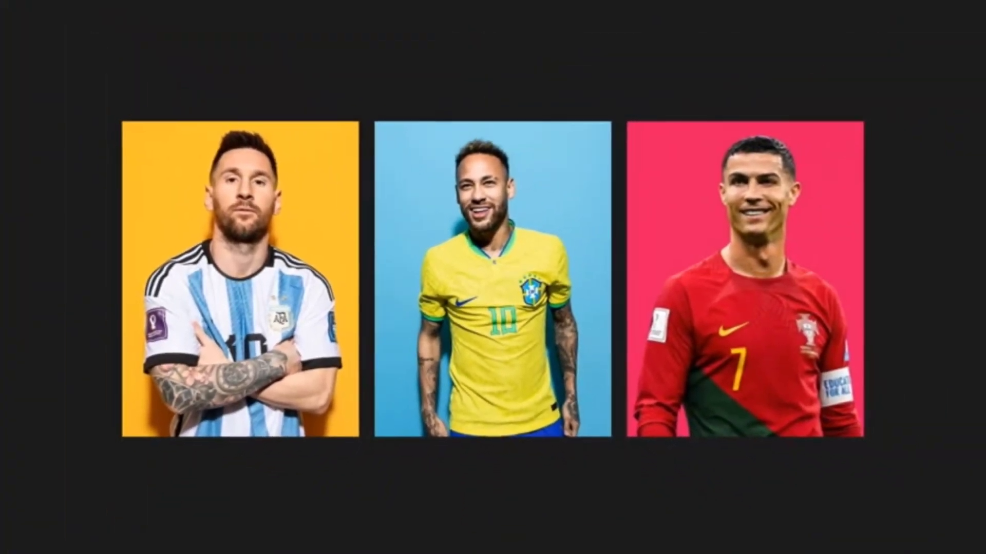
mouse_move(241, 311)
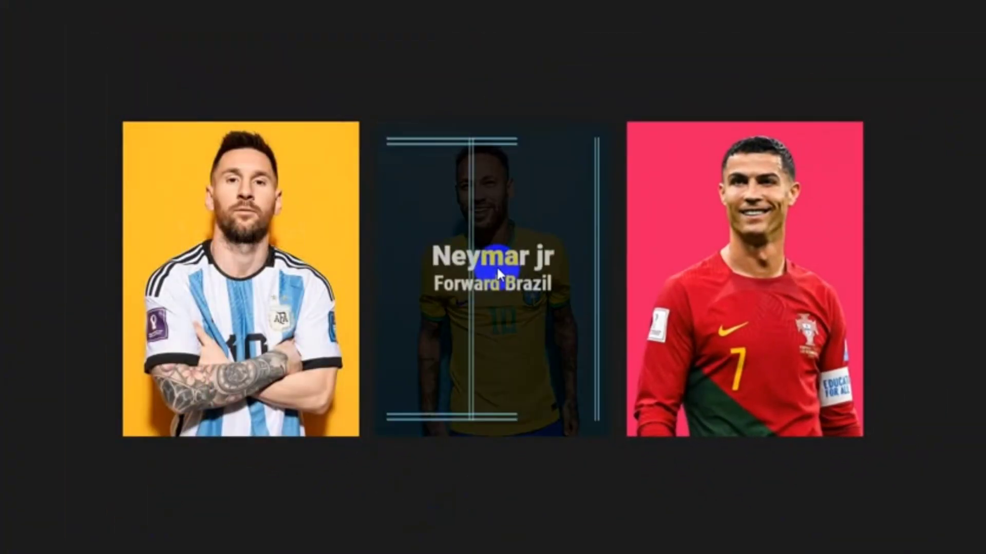
mouse_move(745, 304)
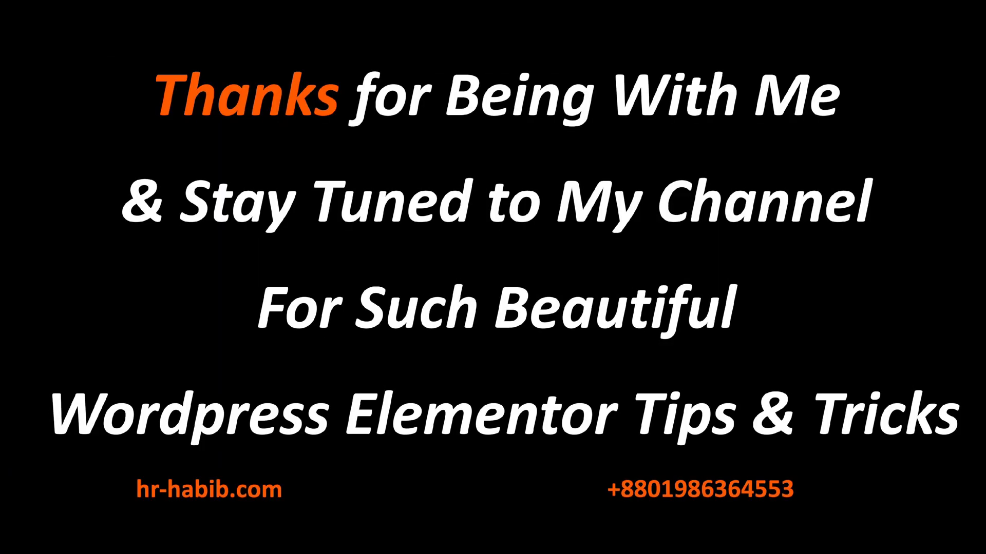